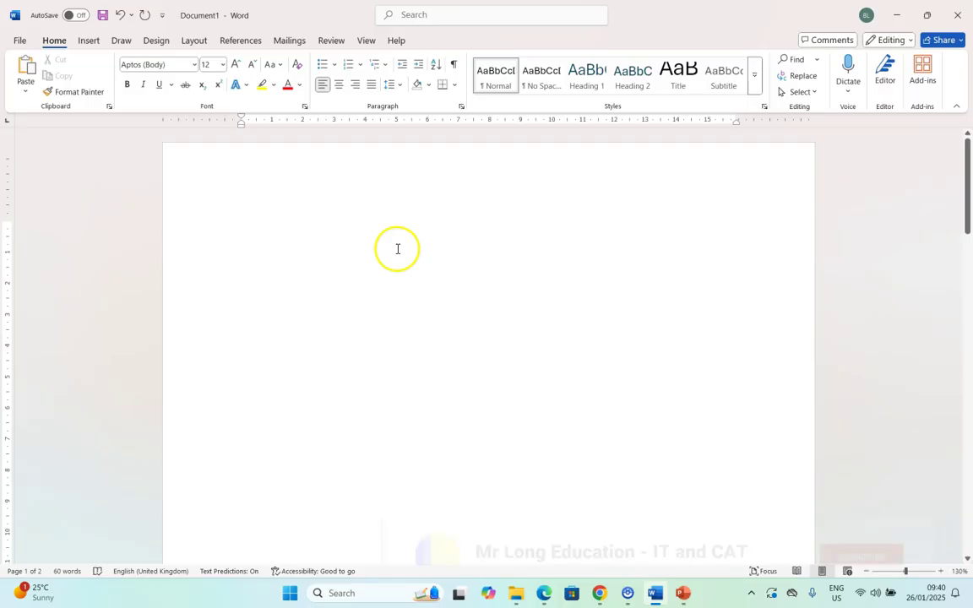
# - Browse the SmartArt gallery's List, Process, Cycle, Hierarchy, Relationship, Matrix, Pyramid and Picture categories
pyautogui.click(91, 41)
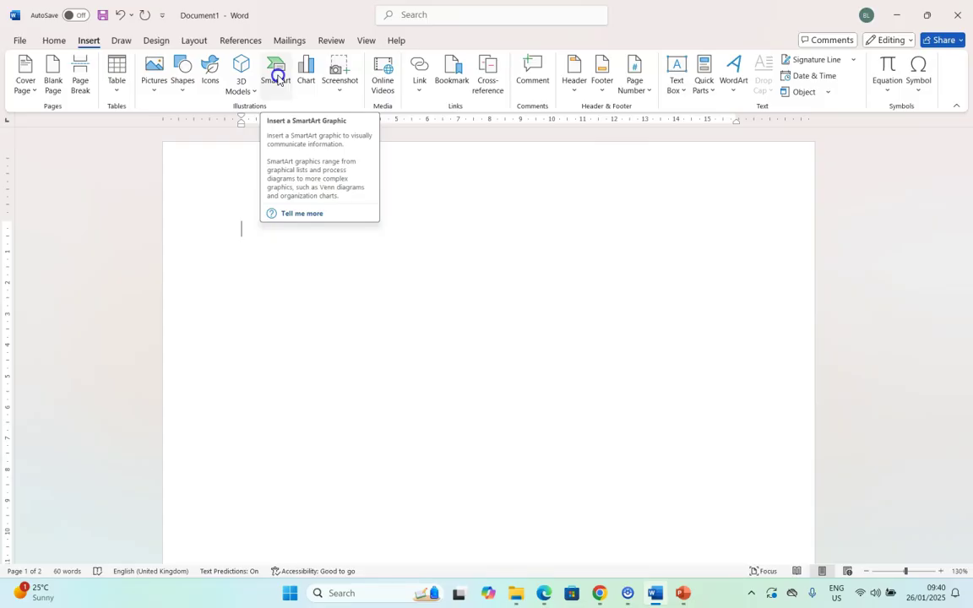
pyautogui.click(277, 80)
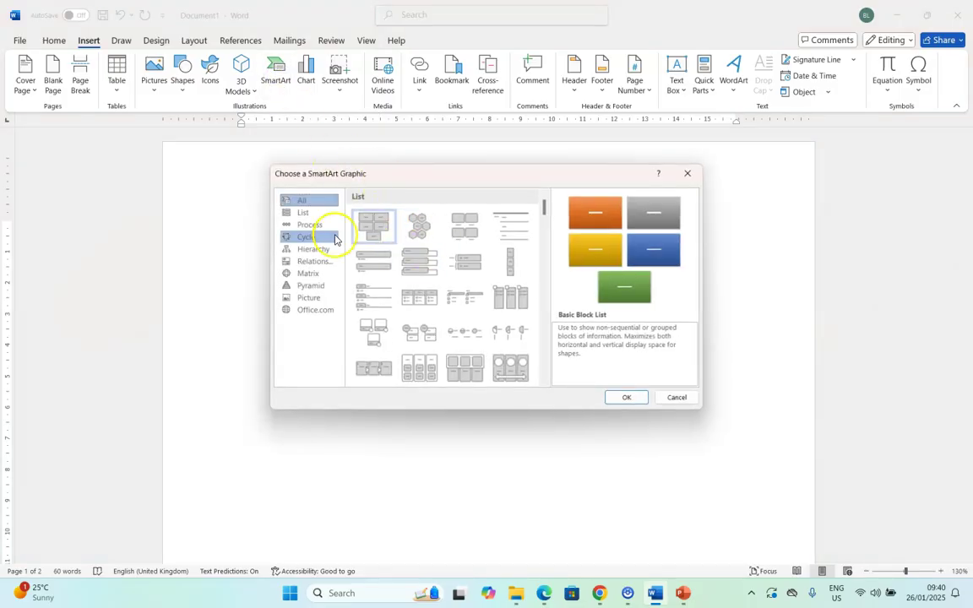
pyautogui.click(310, 218)
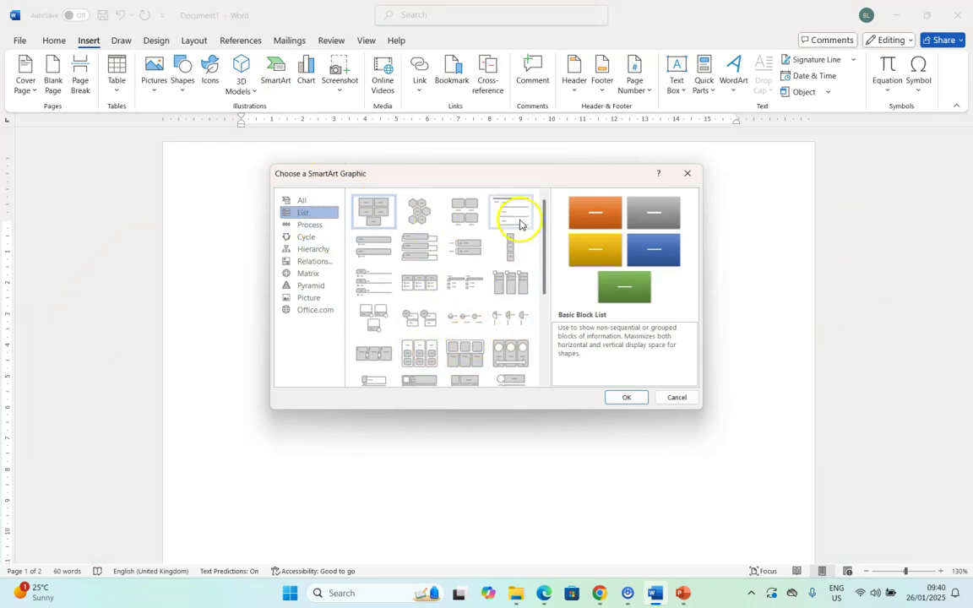
pyautogui.click(317, 226)
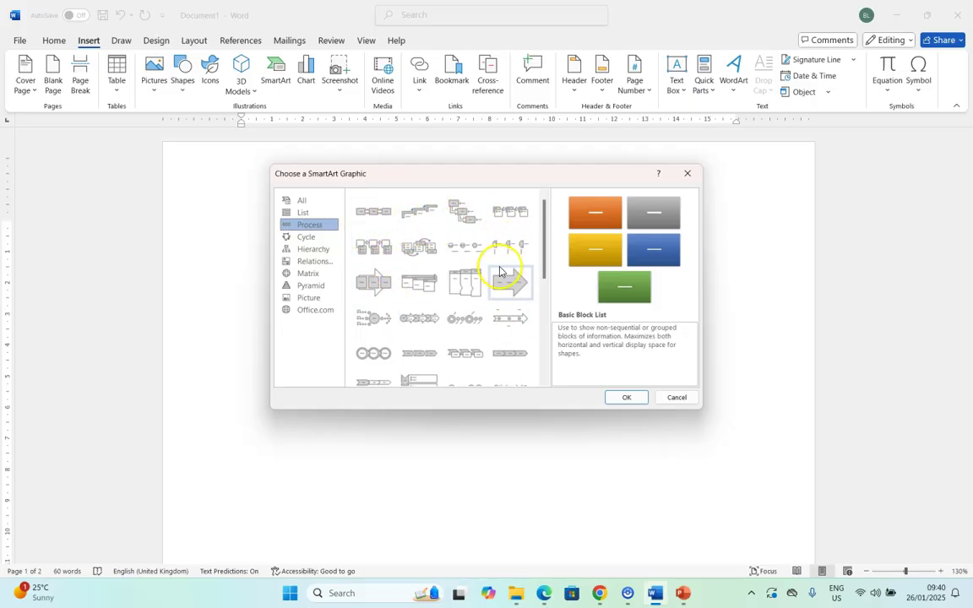
pyautogui.click(300, 239)
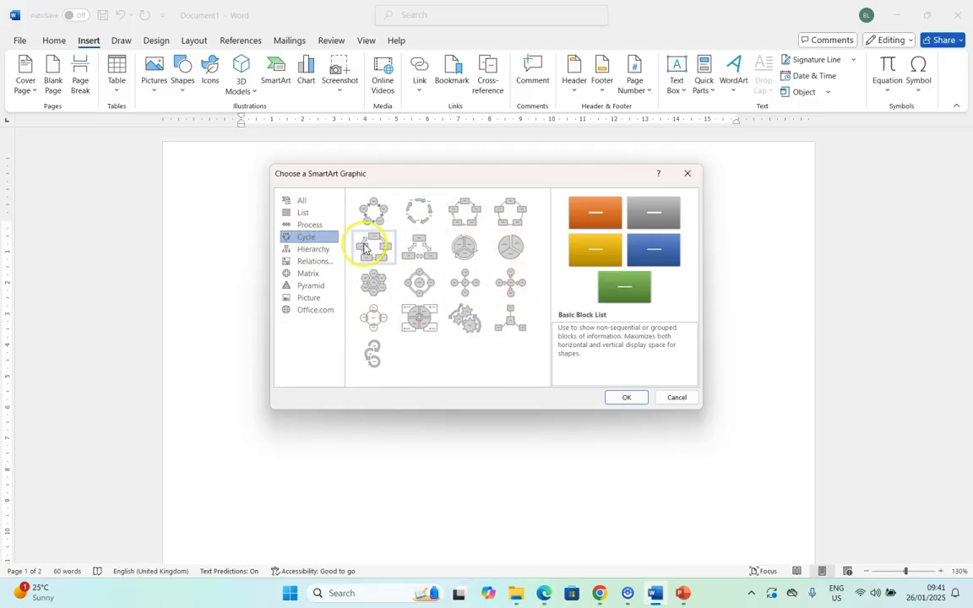
pyautogui.click(304, 248)
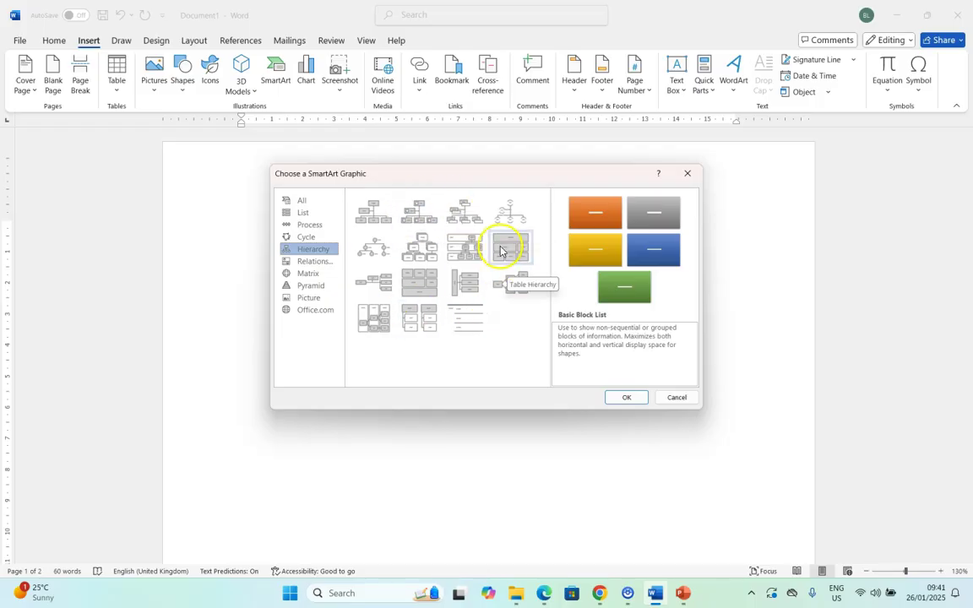
pyautogui.click(309, 261)
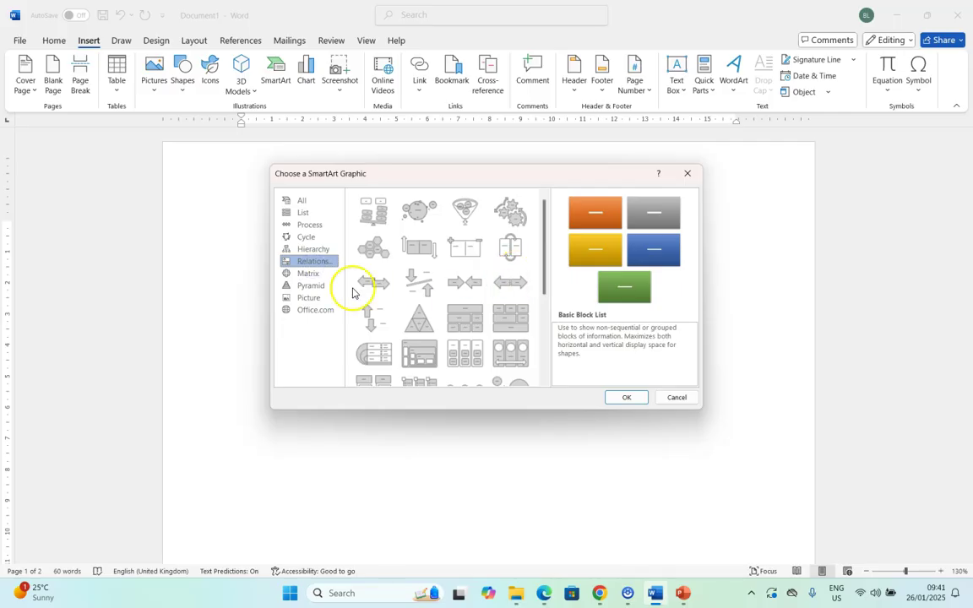
pyautogui.click(312, 277)
pyautogui.click(312, 286)
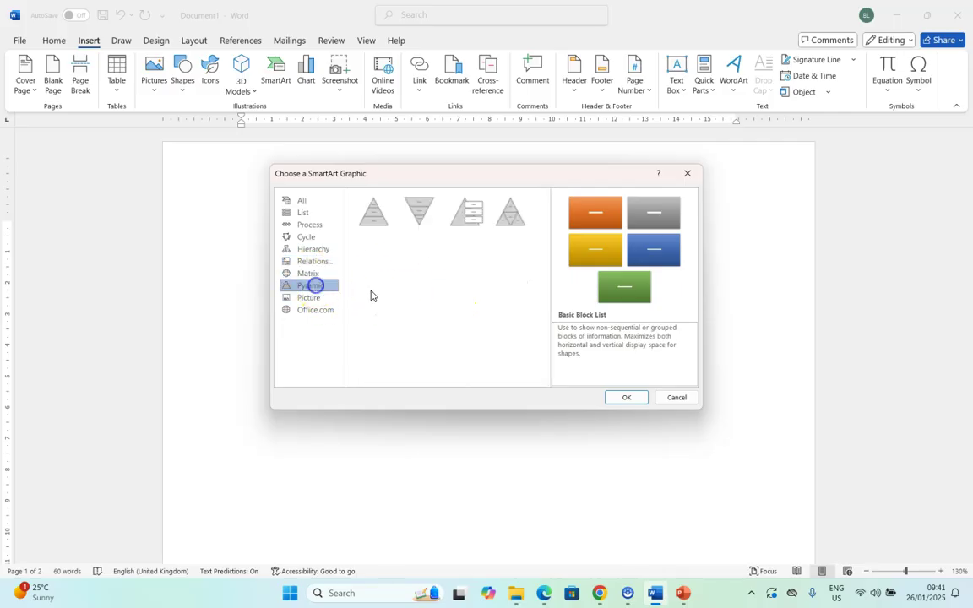
pyautogui.click(314, 300)
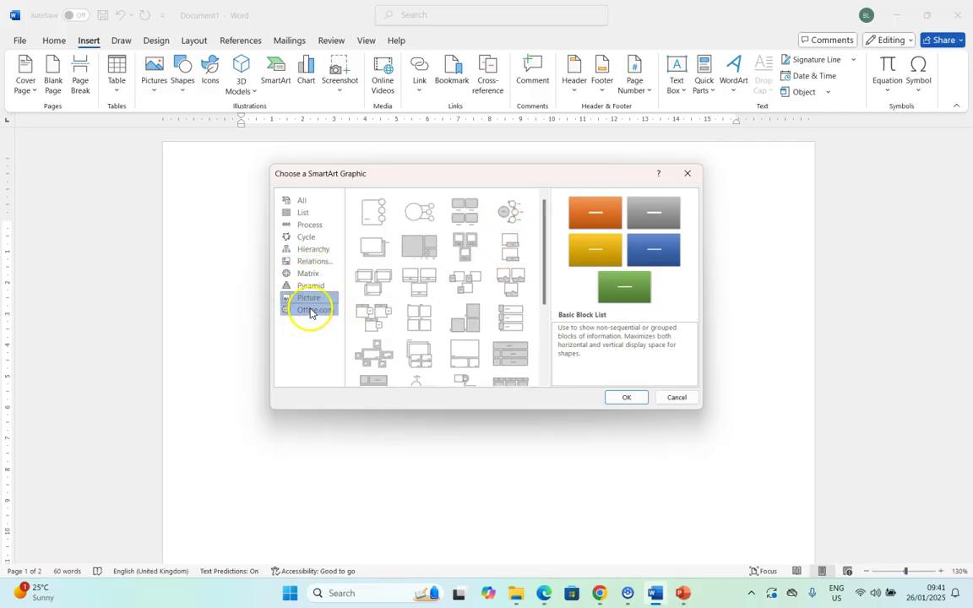
pyautogui.click(311, 310)
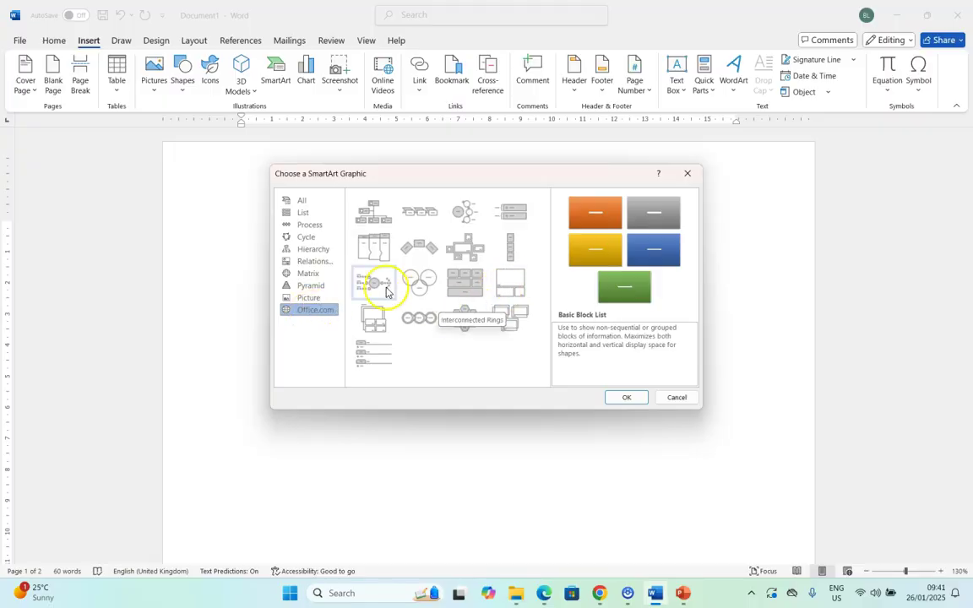
# - Insert the Chevron Accent Process layout from the Process category
pyautogui.click(303, 201)
pyautogui.click(310, 225)
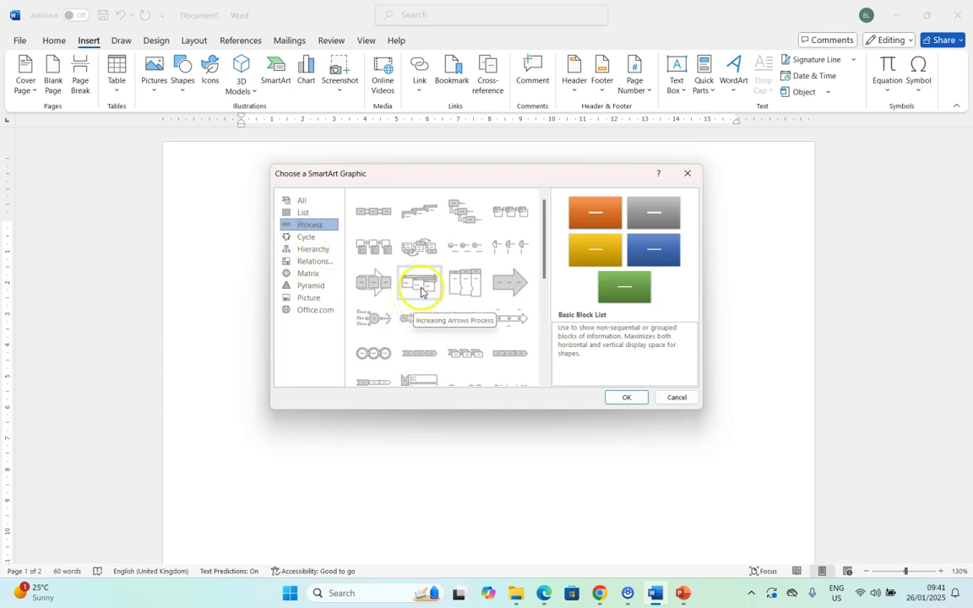
pyautogui.click(464, 355)
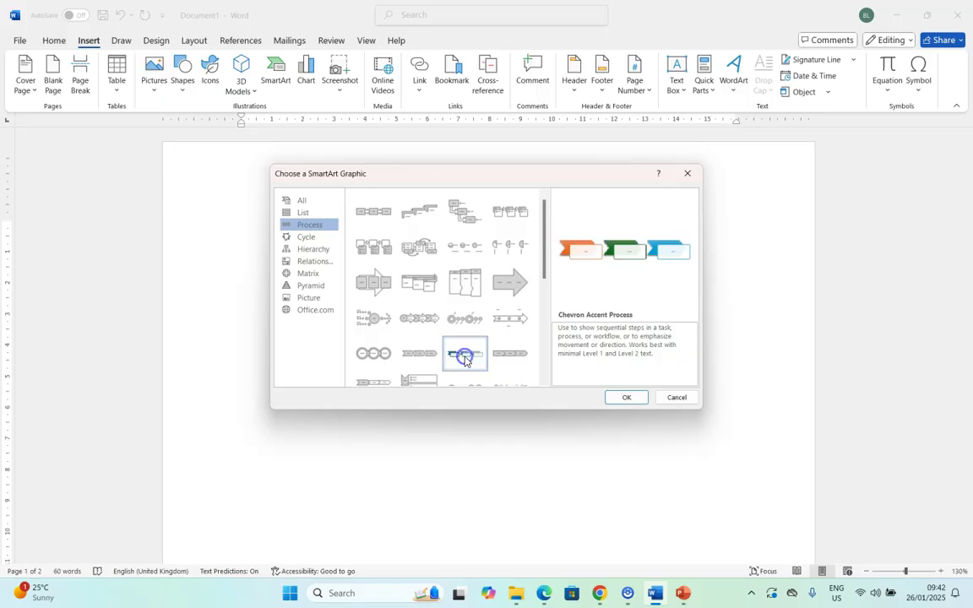
pyautogui.click(627, 399)
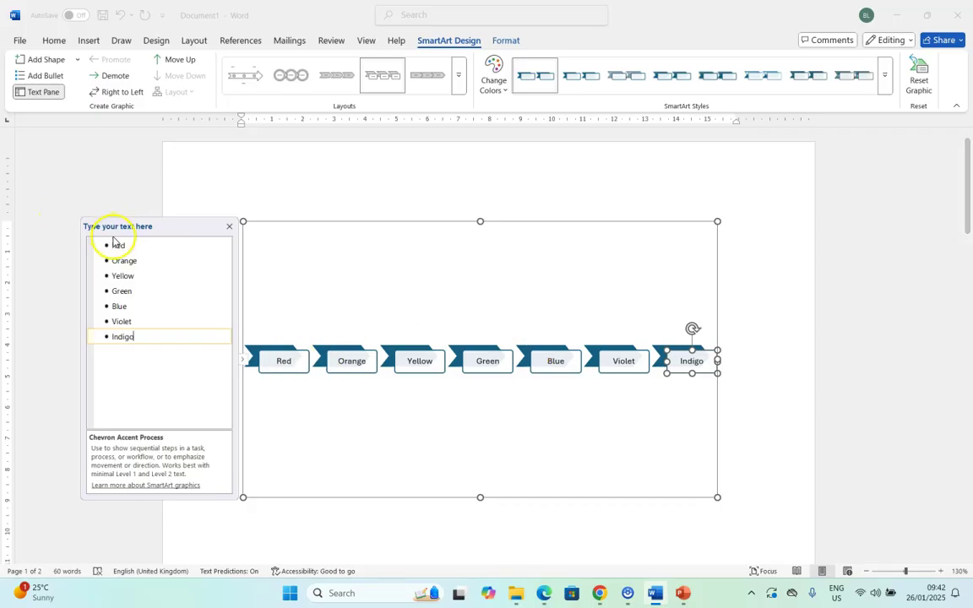
# - Demote Green under Yellow, then promote it back to its own step
pyautogui.click(156, 290)
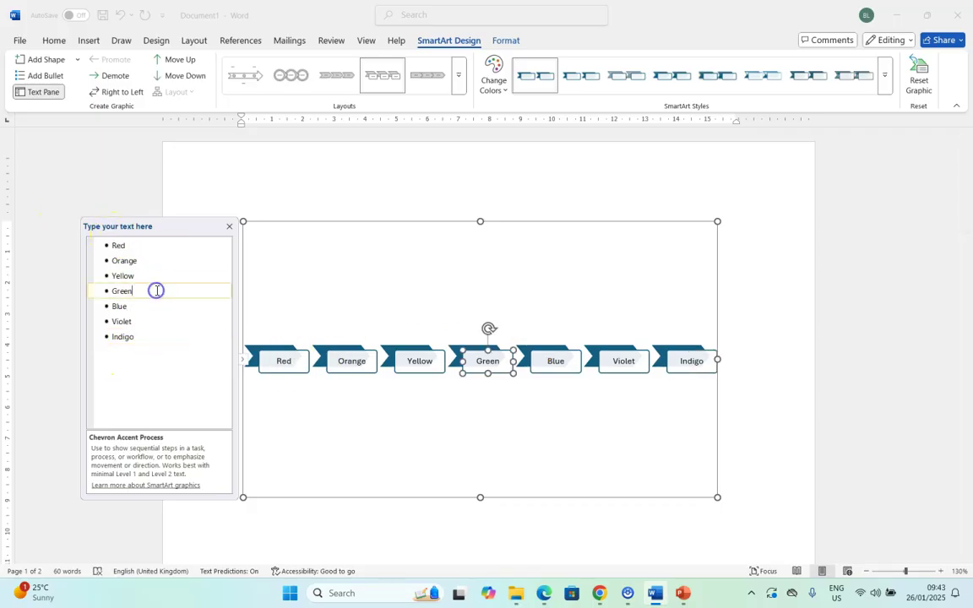
pyautogui.rightClick(157, 291)
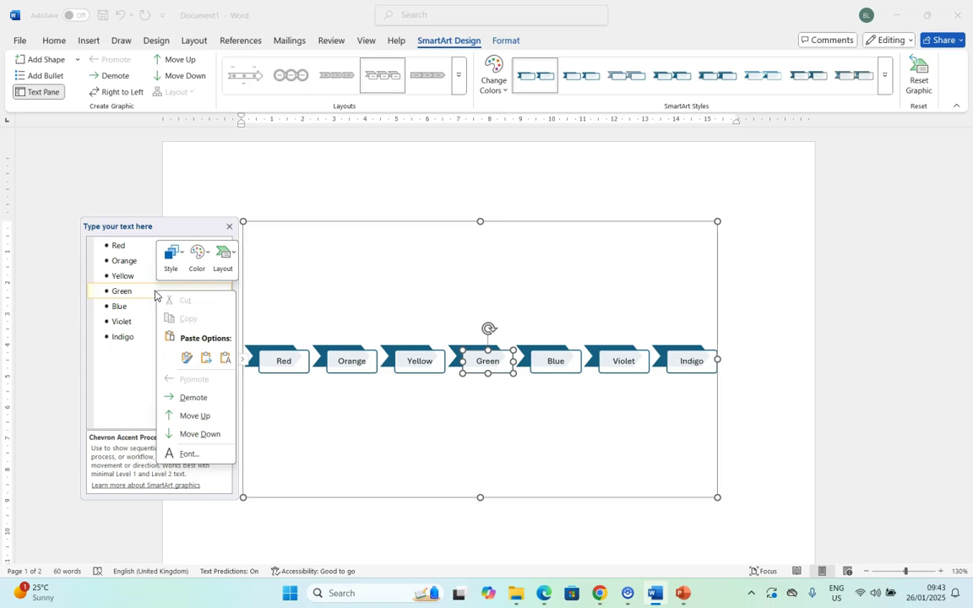
pyautogui.click(188, 398)
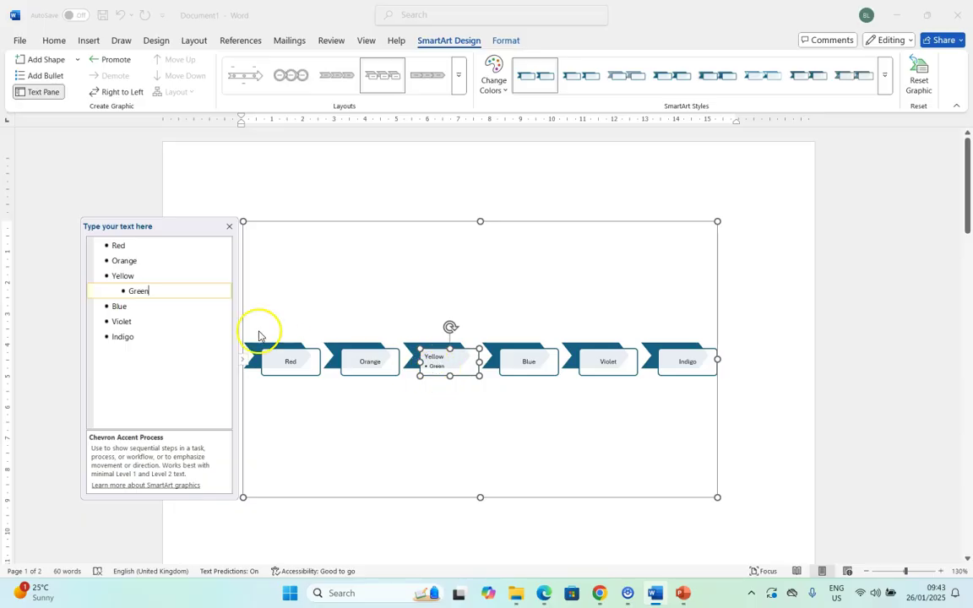
pyautogui.rightClick(139, 291)
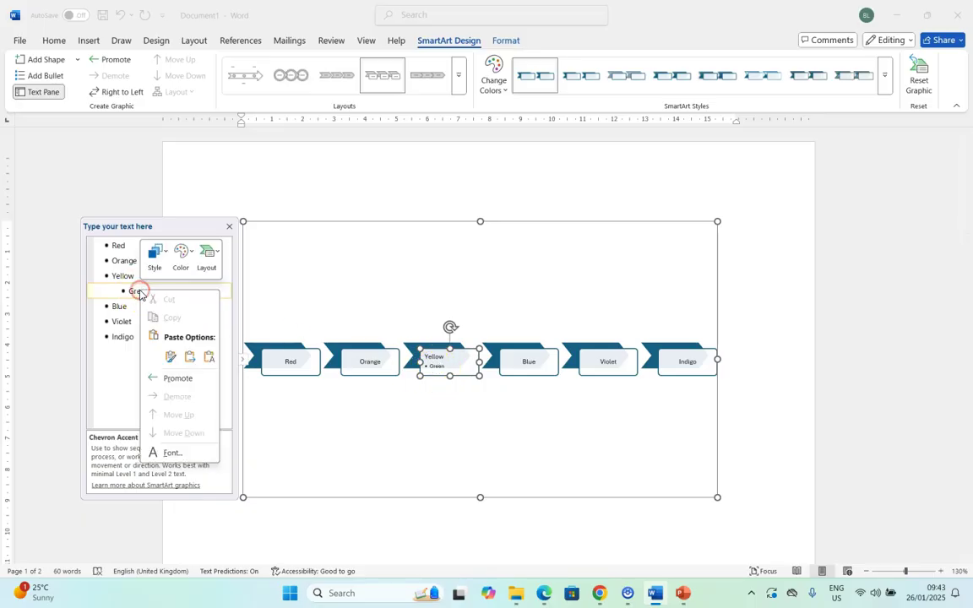
pyautogui.click(179, 377)
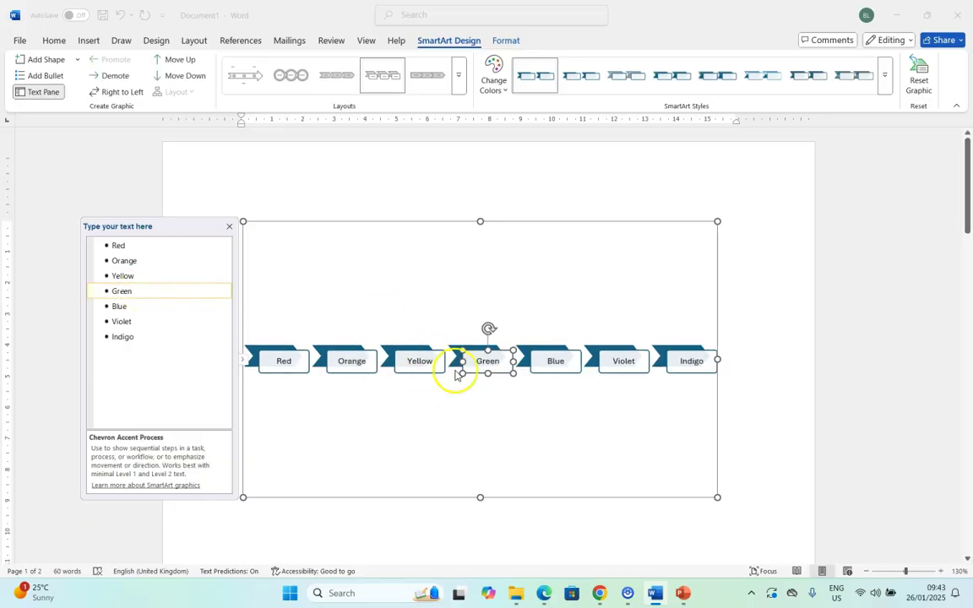
pyautogui.rightClick(170, 292)
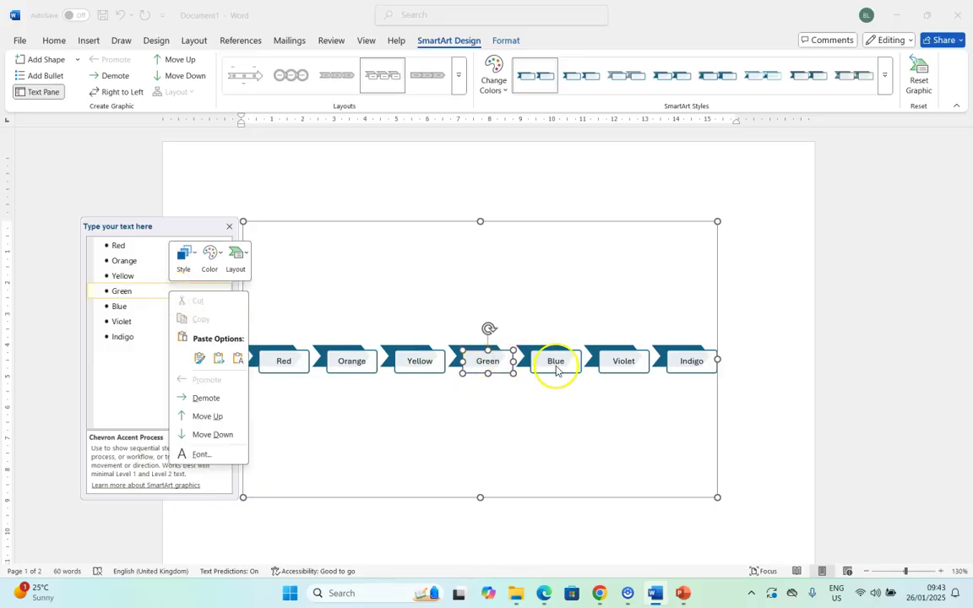
pyautogui.click(686, 361)
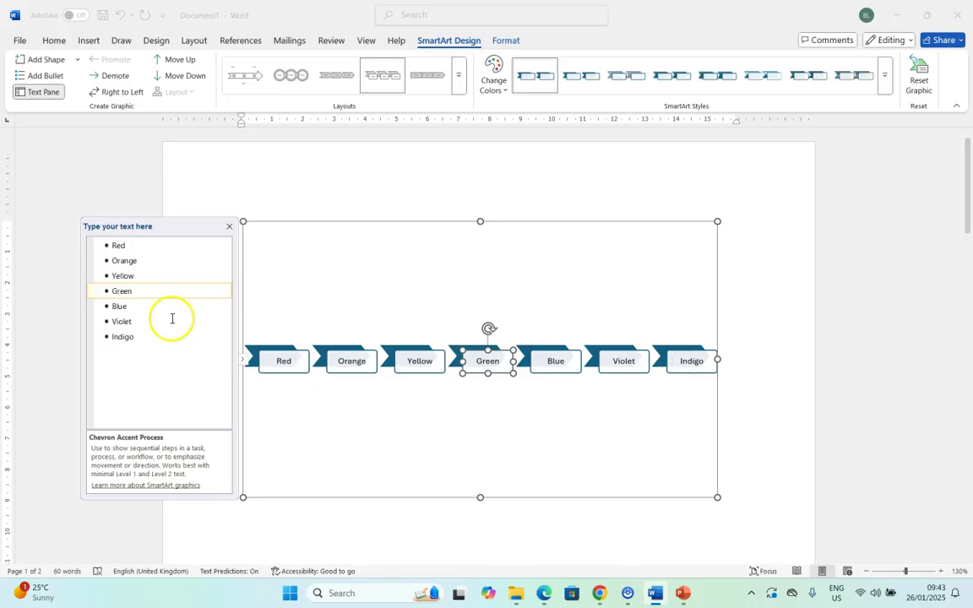
# - Move Indigo up so it comes before Violet
pyautogui.click(127, 336)
pyautogui.rightClick(151, 338)
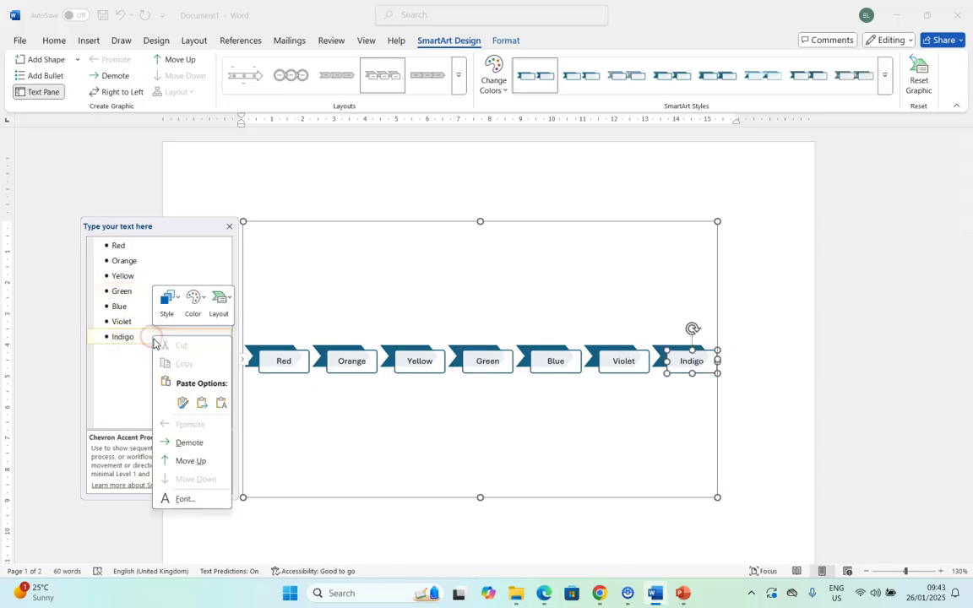
pyautogui.click(191, 462)
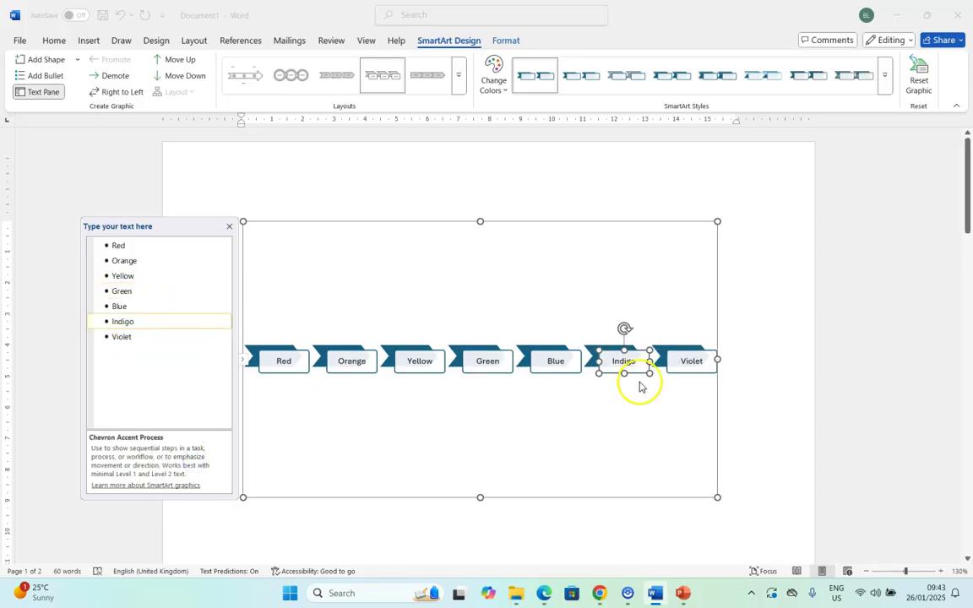
pyautogui.click(153, 338)
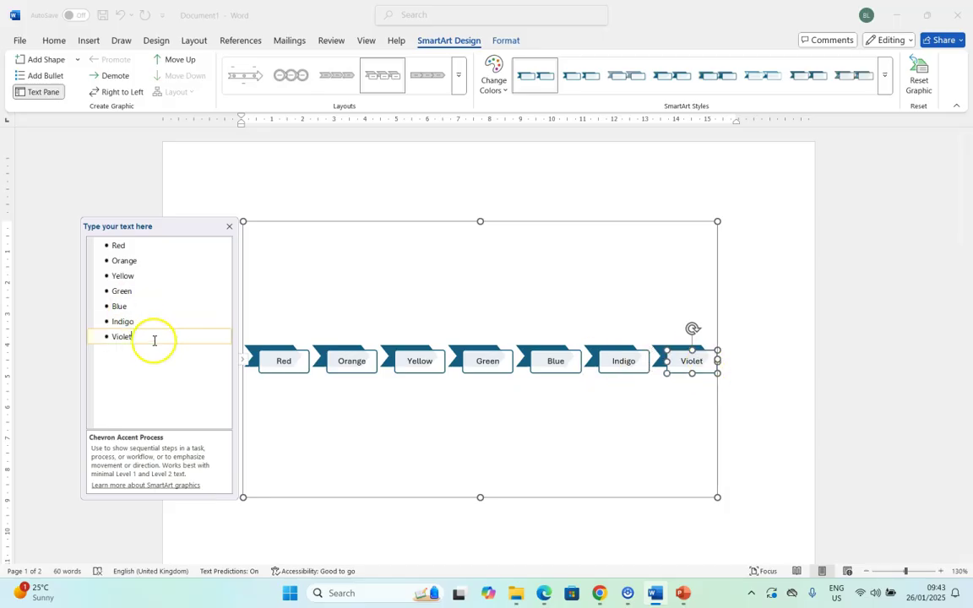
pyautogui.rightClick(149, 337)
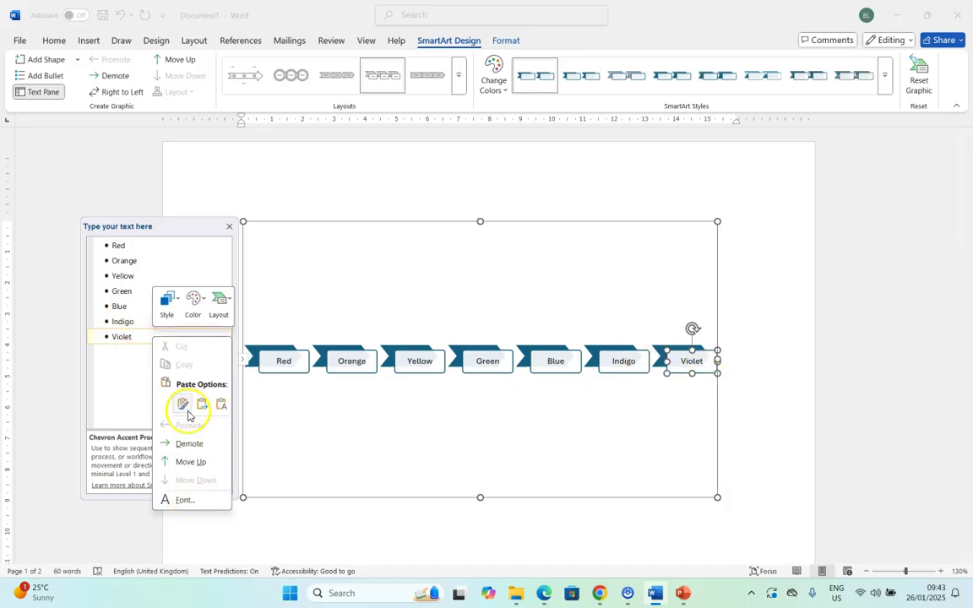
pyautogui.click(177, 301)
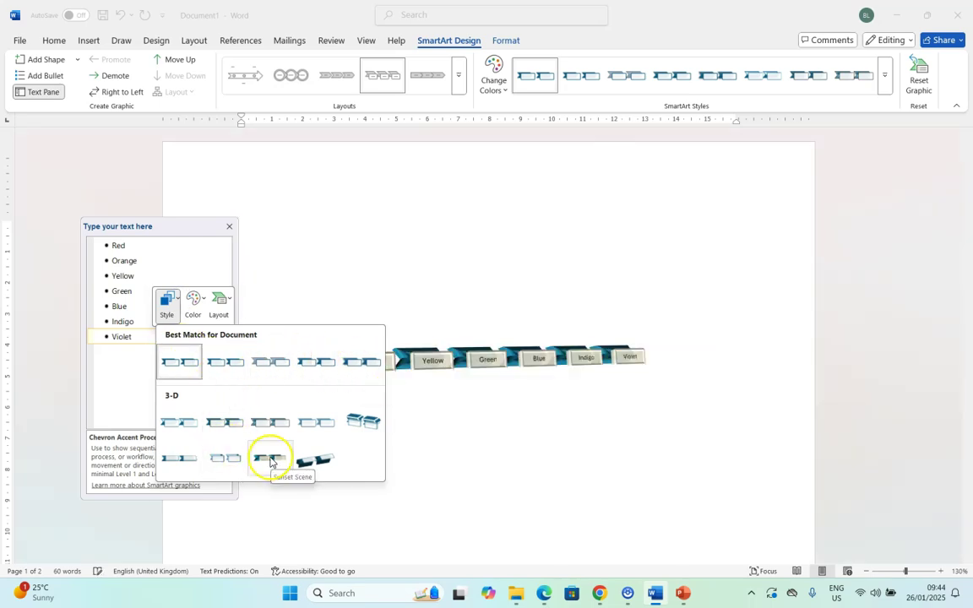
# - Apply Colorful - Accent Colors, then switch the graphic to the Circle Process layout
pyautogui.click(194, 303)
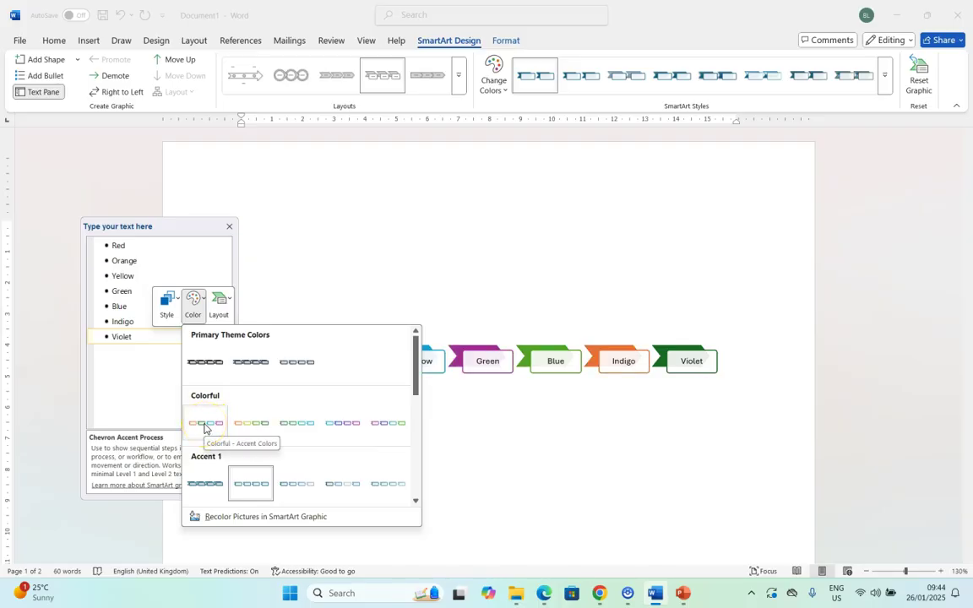
pyautogui.click(204, 424)
pyautogui.click(225, 300)
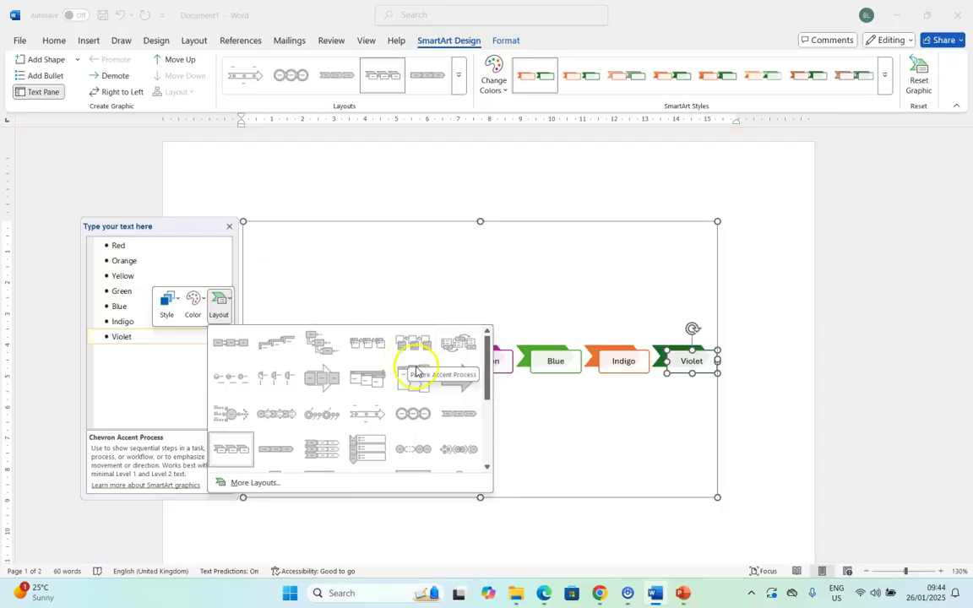
pyautogui.click(414, 414)
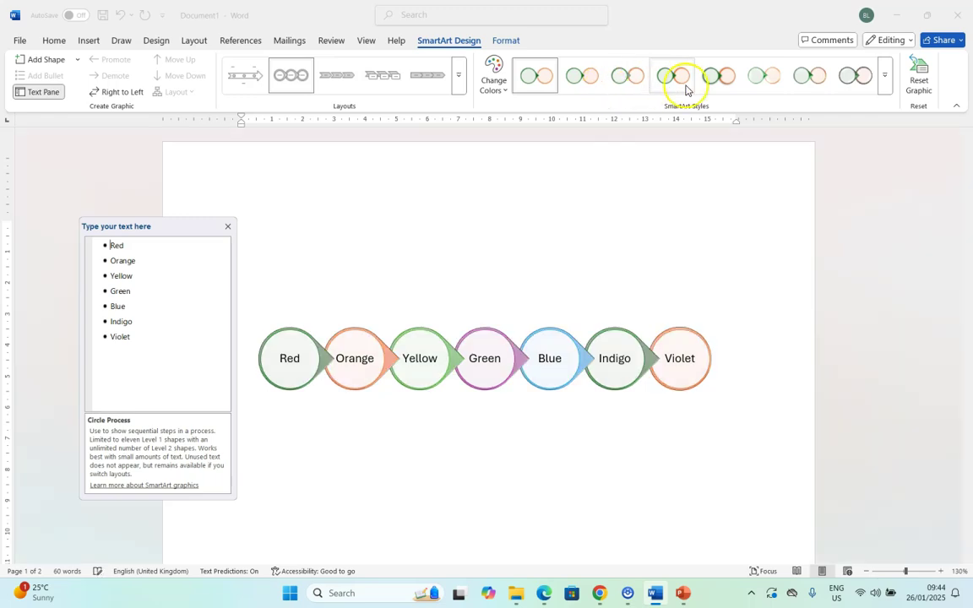
pyautogui.click(884, 75)
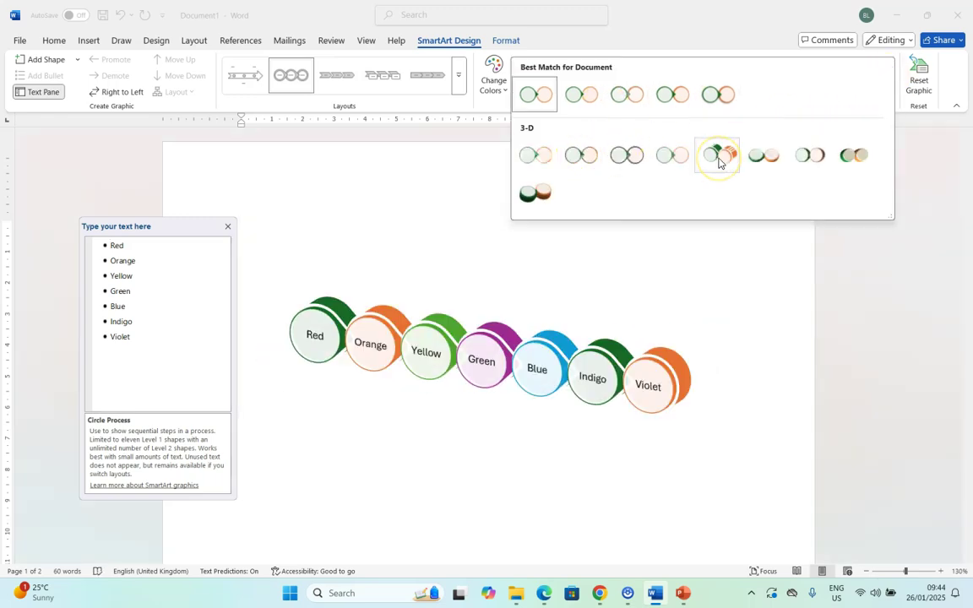
pyautogui.press('Escape')
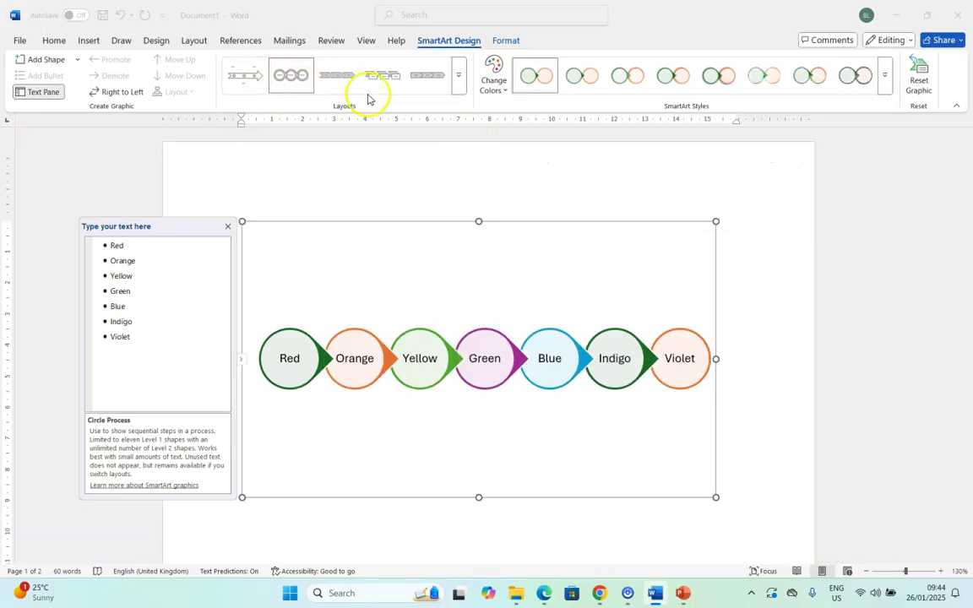
pyautogui.click(460, 80)
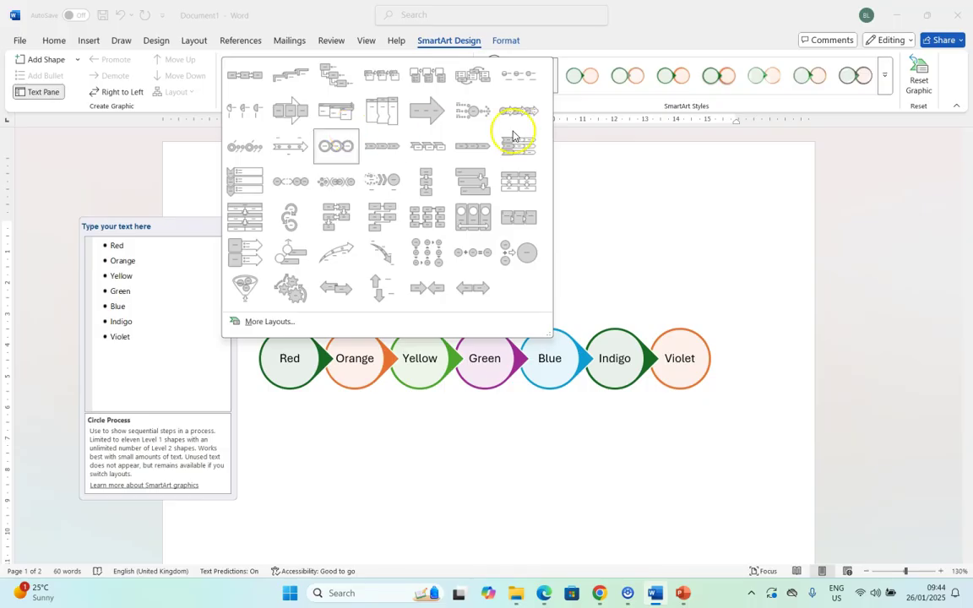
pyautogui.click(505, 90)
pyautogui.click(505, 87)
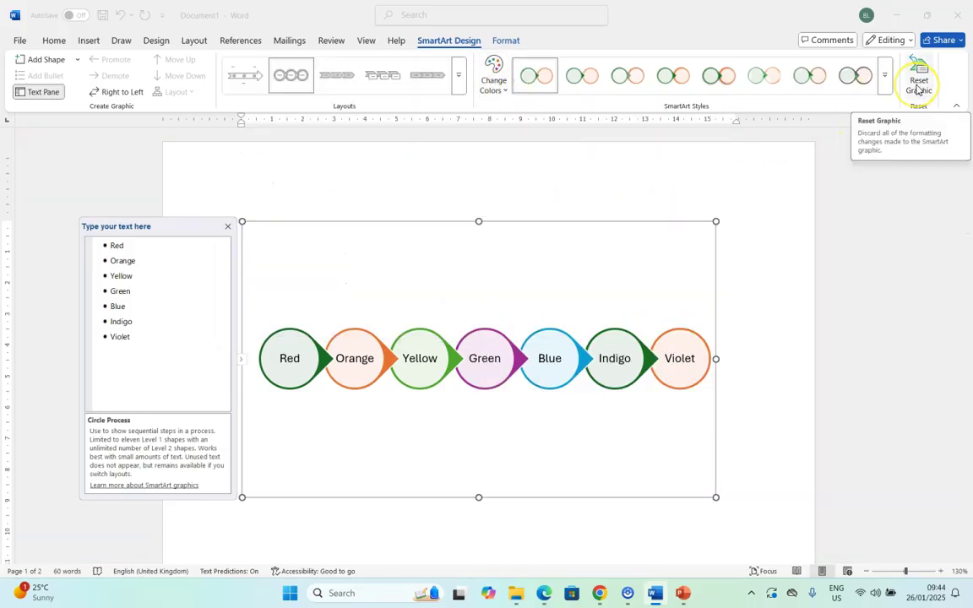
pyautogui.click(370, 344)
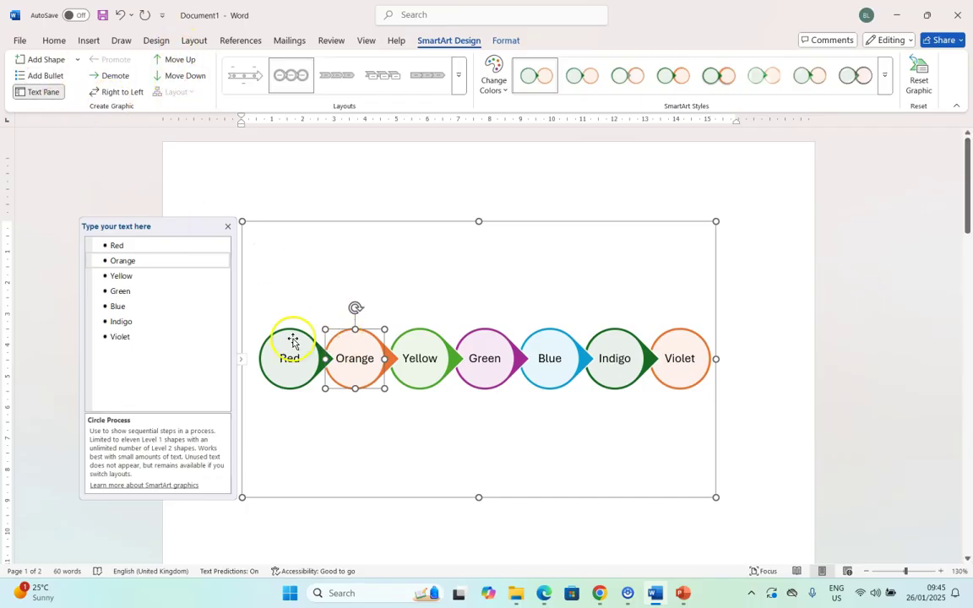
# - Add an UltraViolet circle after Violet, keeping the diagram flowing left to right
pyautogui.click(707, 343)
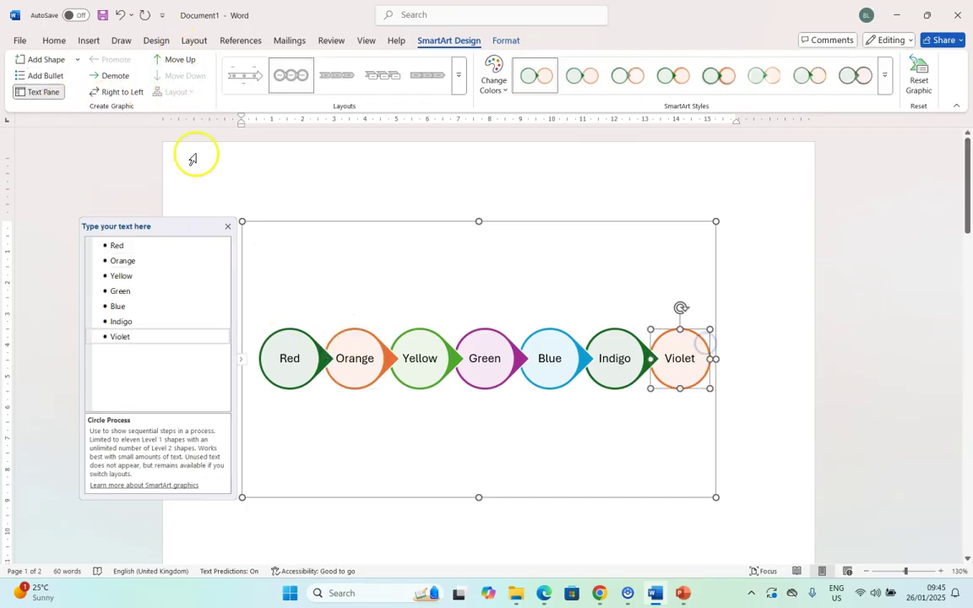
pyautogui.click(47, 76)
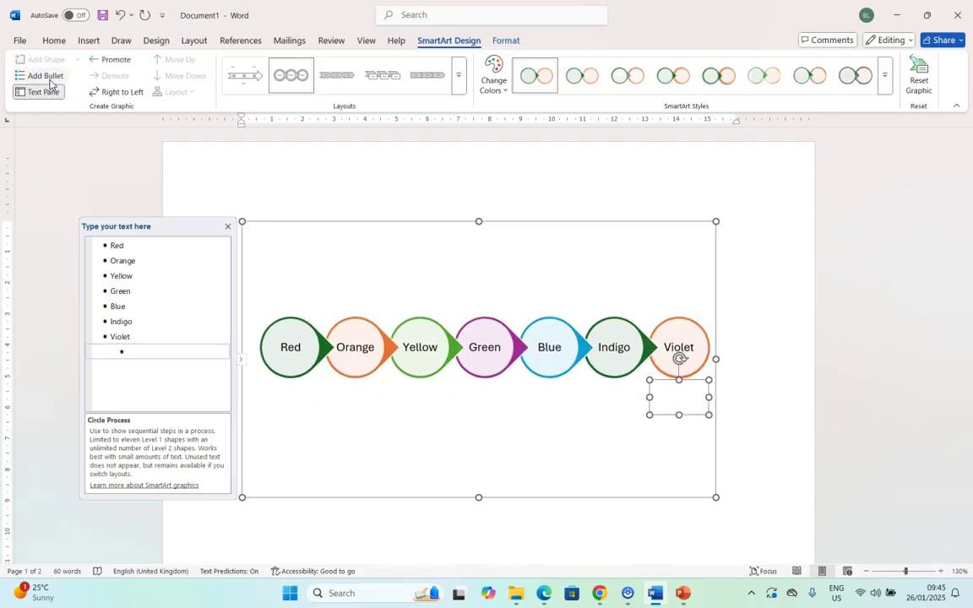
pyautogui.write('UltraViolet')
pyautogui.click(700, 386)
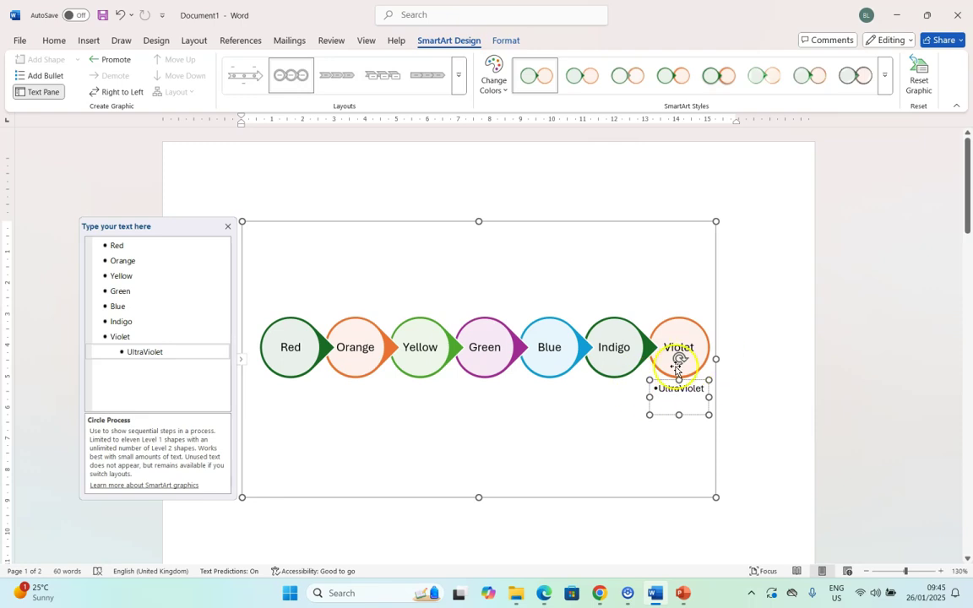
pyautogui.click(121, 65)
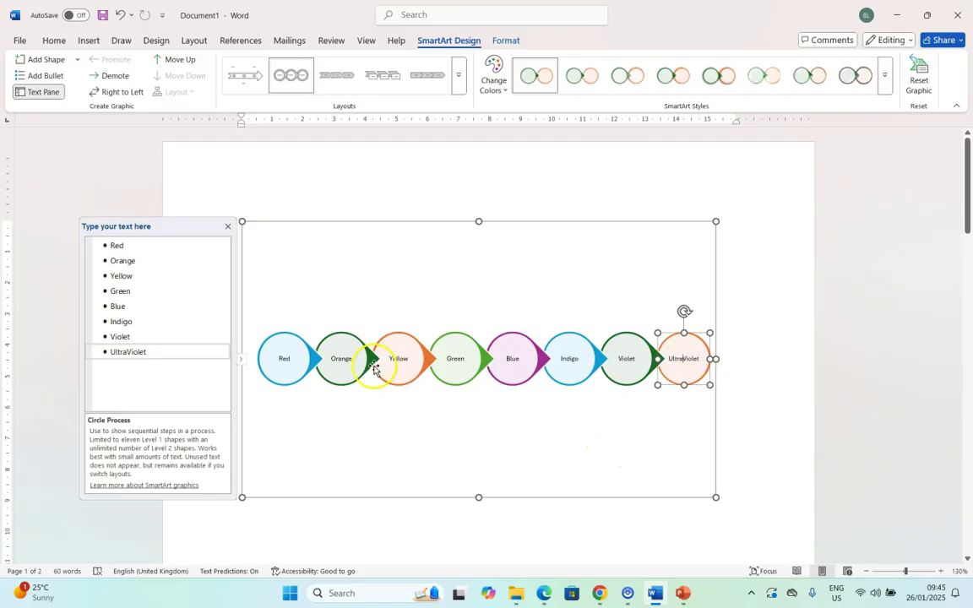
pyautogui.click(118, 92)
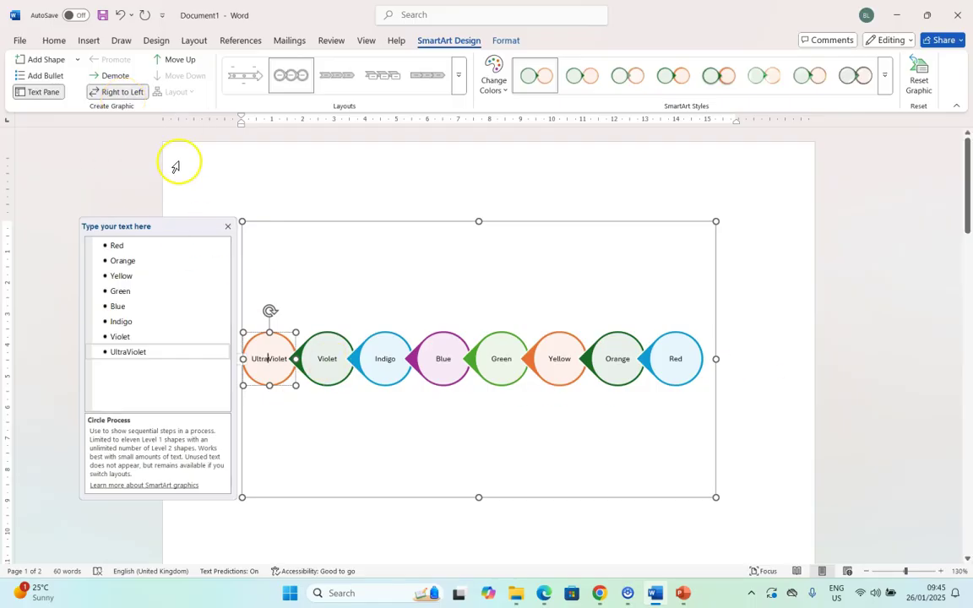
pyautogui.click(119, 92)
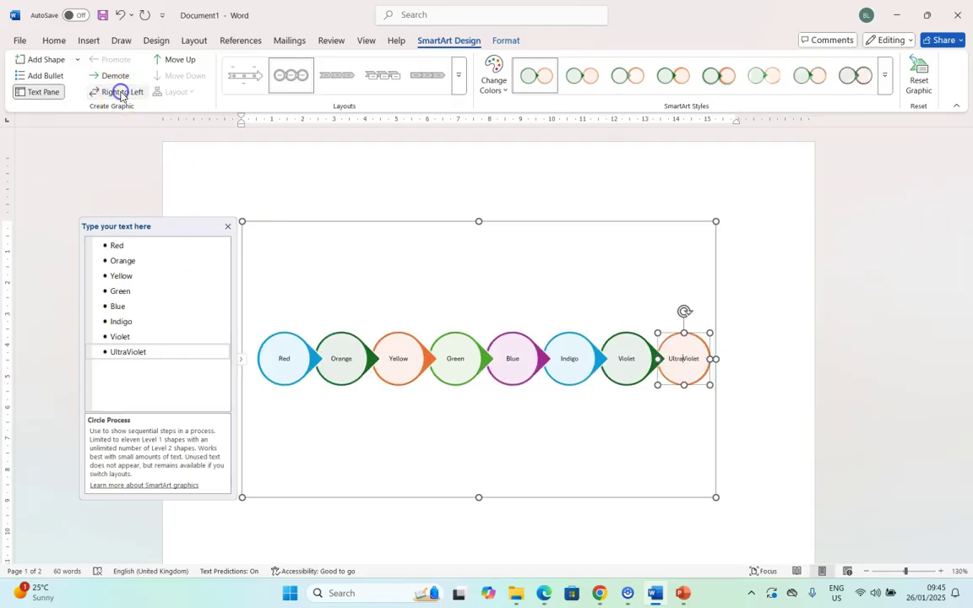
# - Add a Pink sub-item below the Red circle using Add Shape Below
pyautogui.click(314, 358)
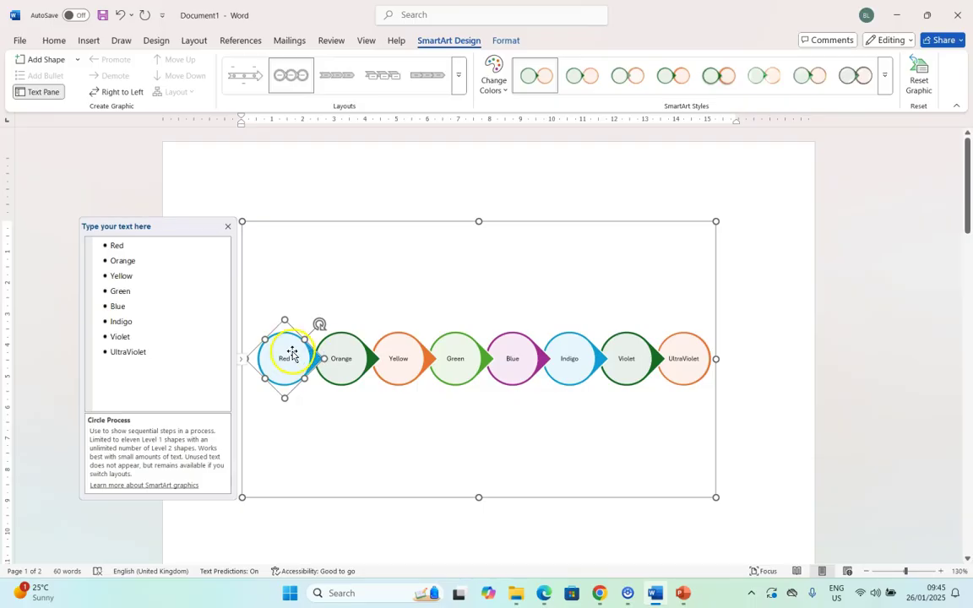
pyautogui.click(75, 60)
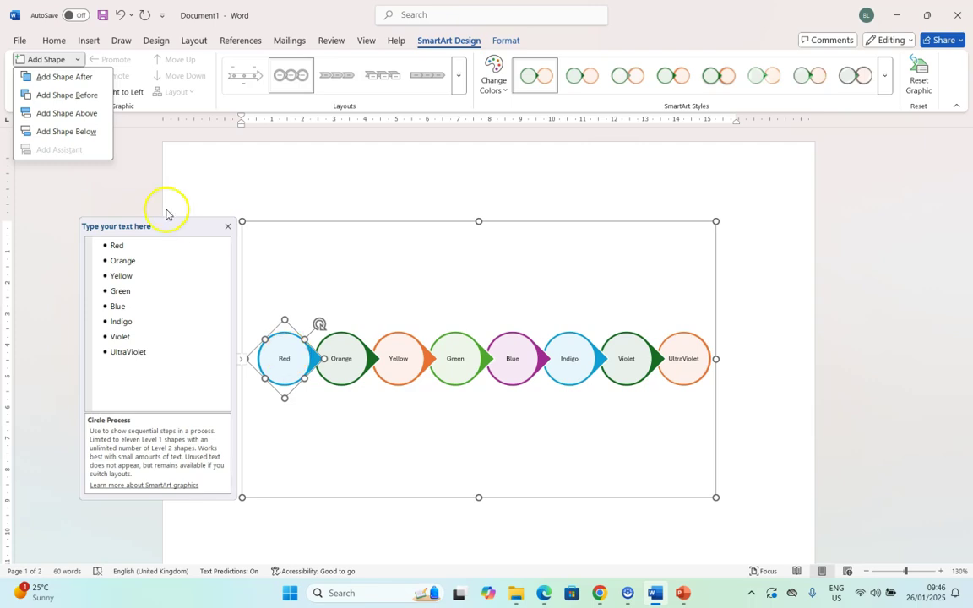
pyautogui.click(74, 133)
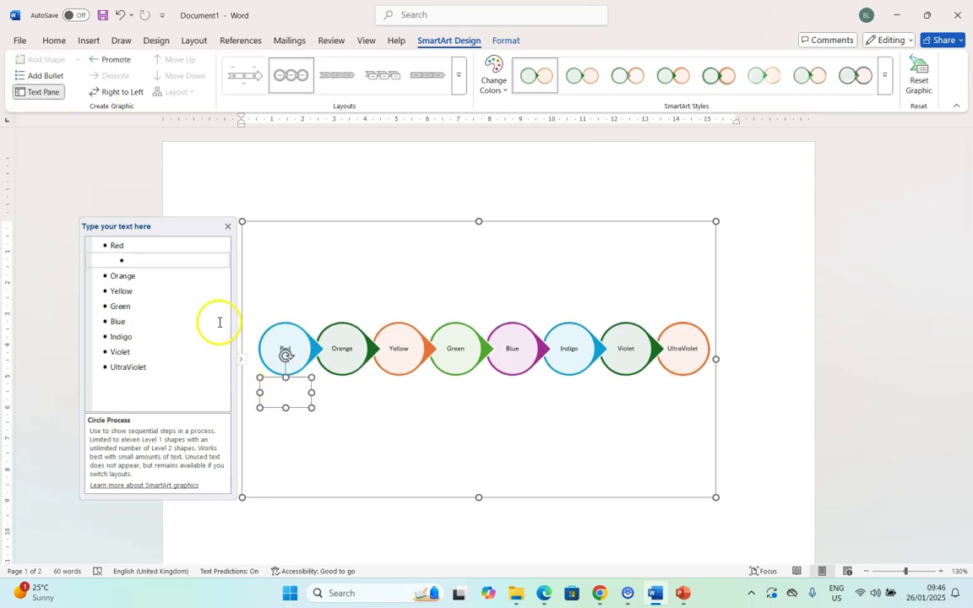
pyautogui.click(398, 421)
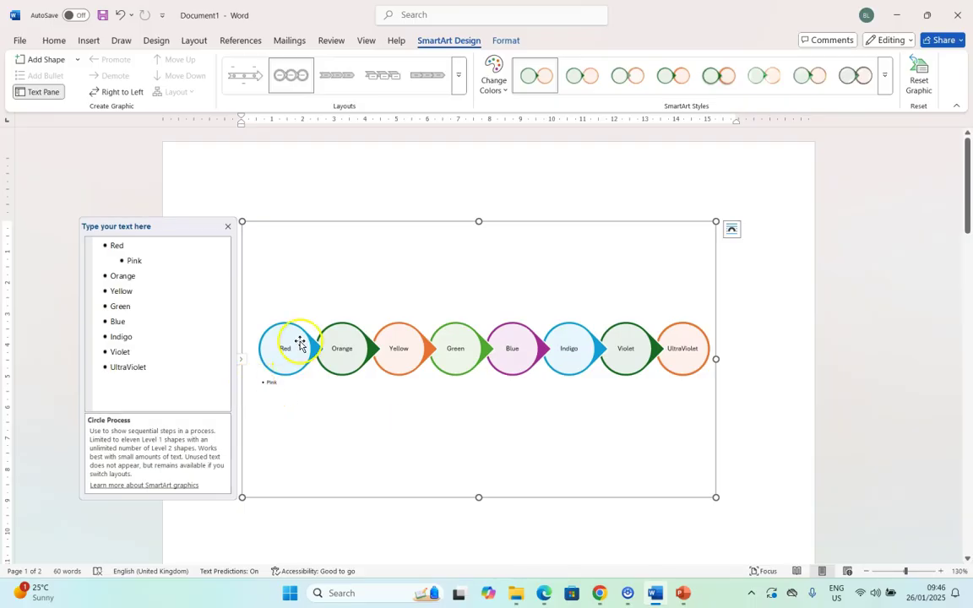
pyautogui.click(399, 345)
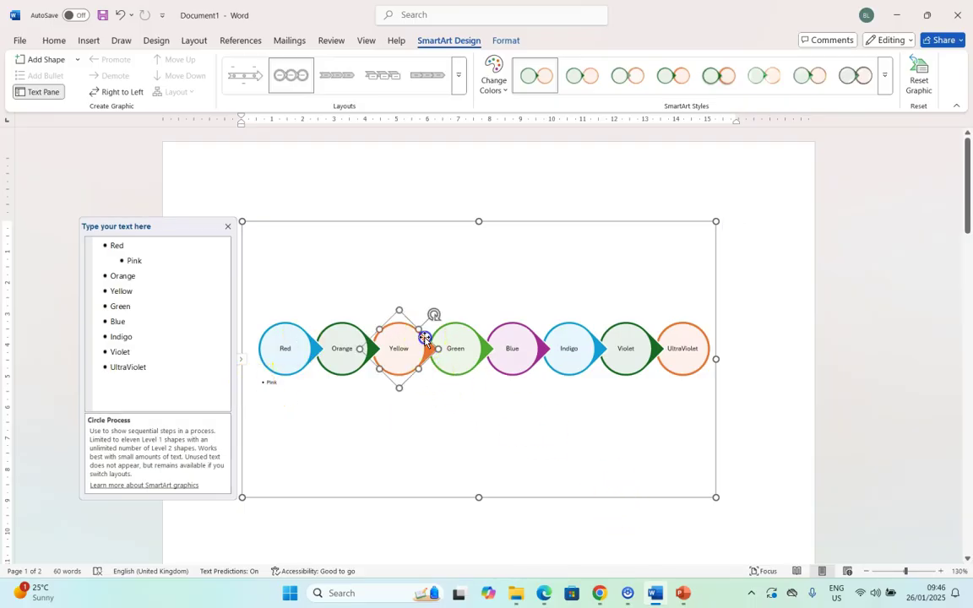
# - In Format Shape, give the Yellow circle a standard Yellow fill and Yellow line colour
pyautogui.rightClick(425, 339)
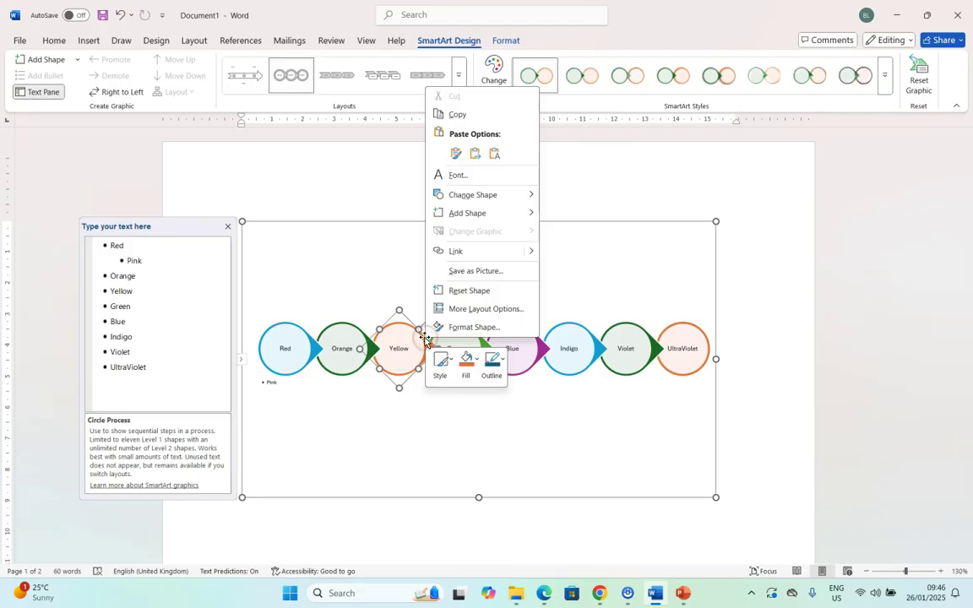
pyautogui.click(474, 328)
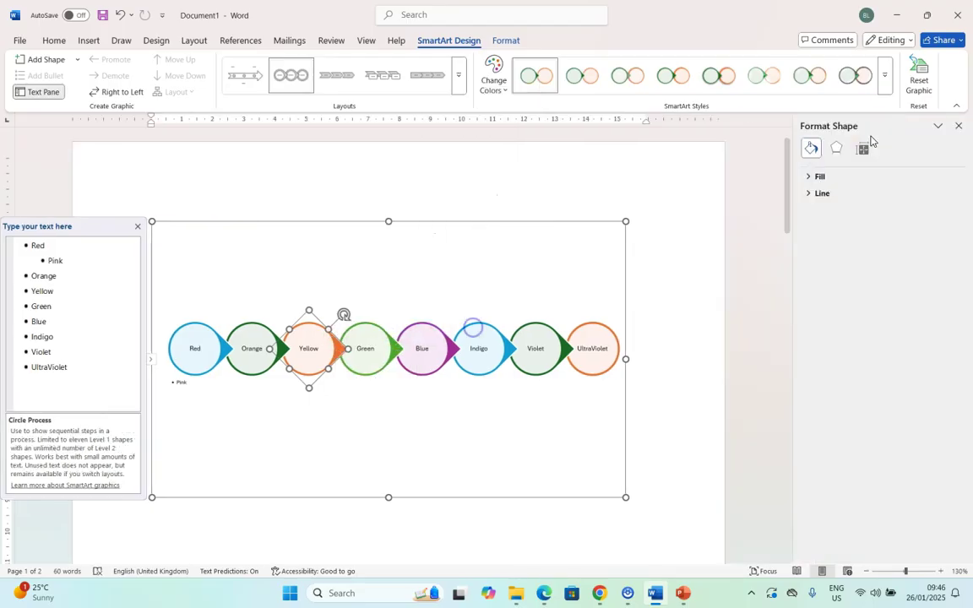
pyautogui.click(808, 177)
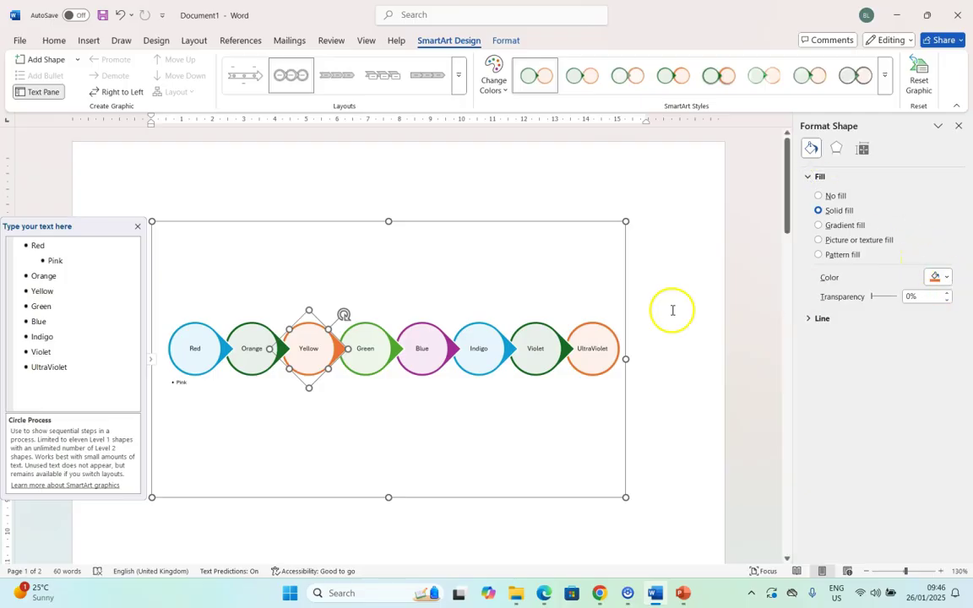
pyautogui.click(953, 282)
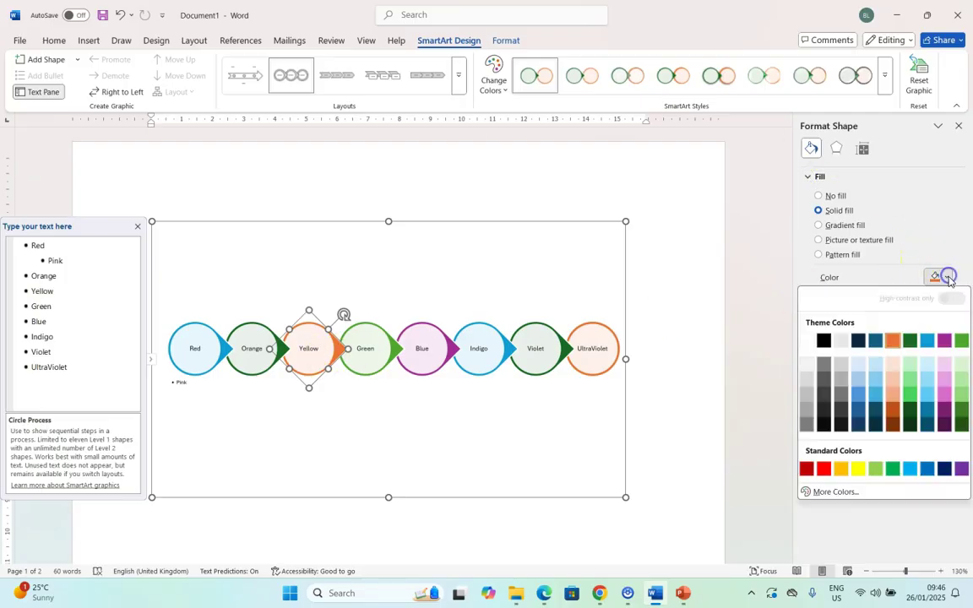
pyautogui.click(859, 470)
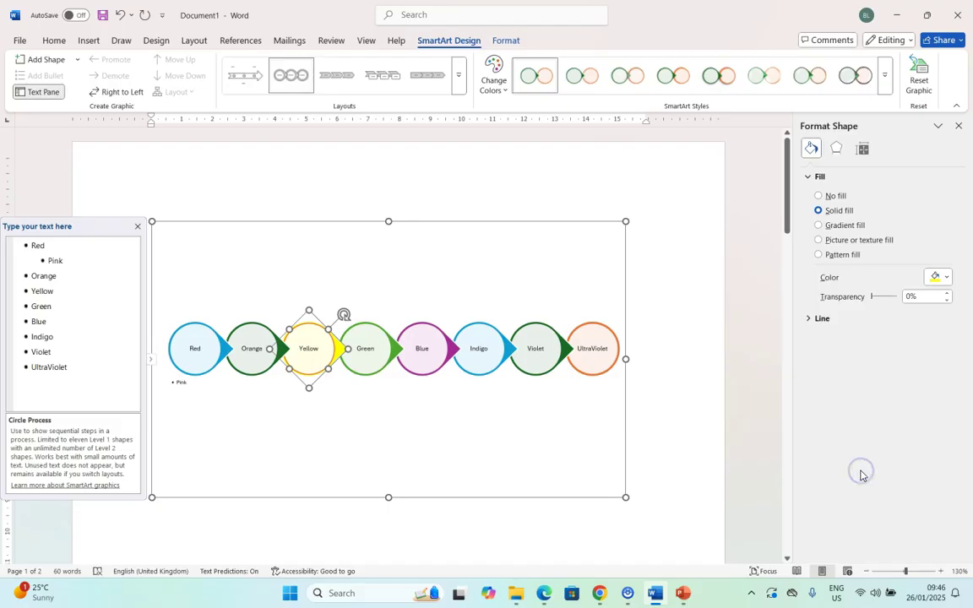
pyautogui.click(808, 322)
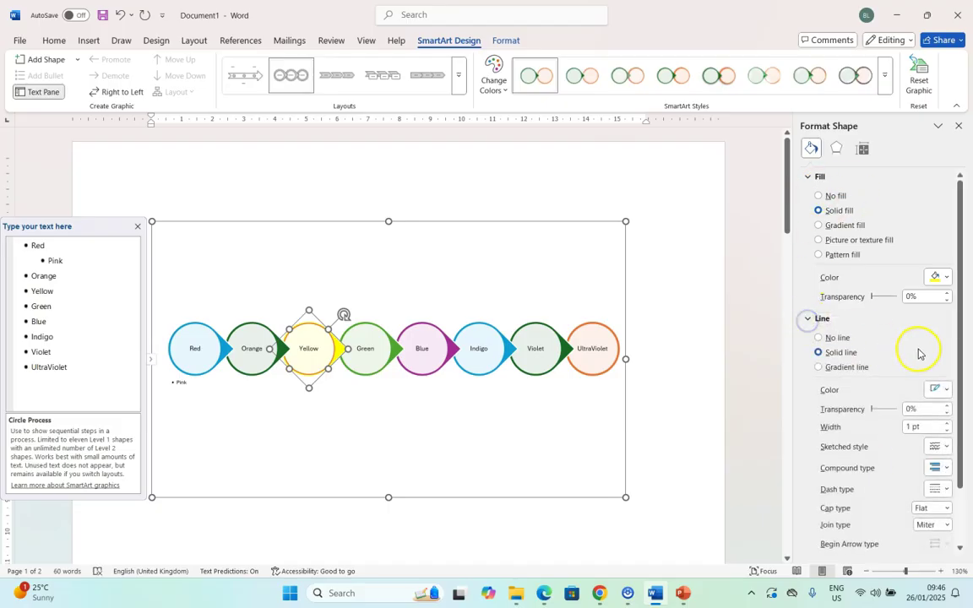
pyautogui.click(947, 393)
pyautogui.click(862, 347)
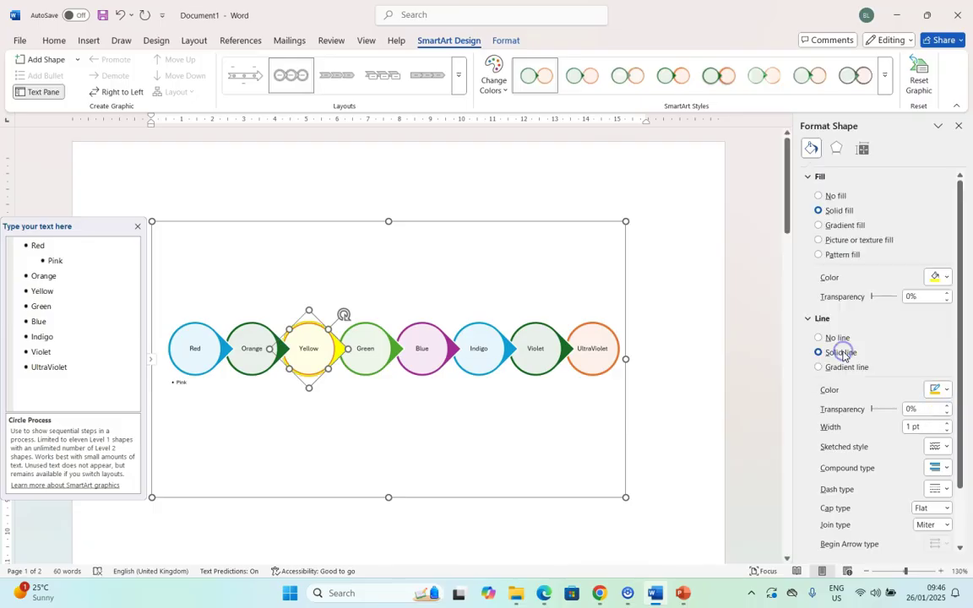
pyautogui.click(447, 449)
pyautogui.click(368, 345)
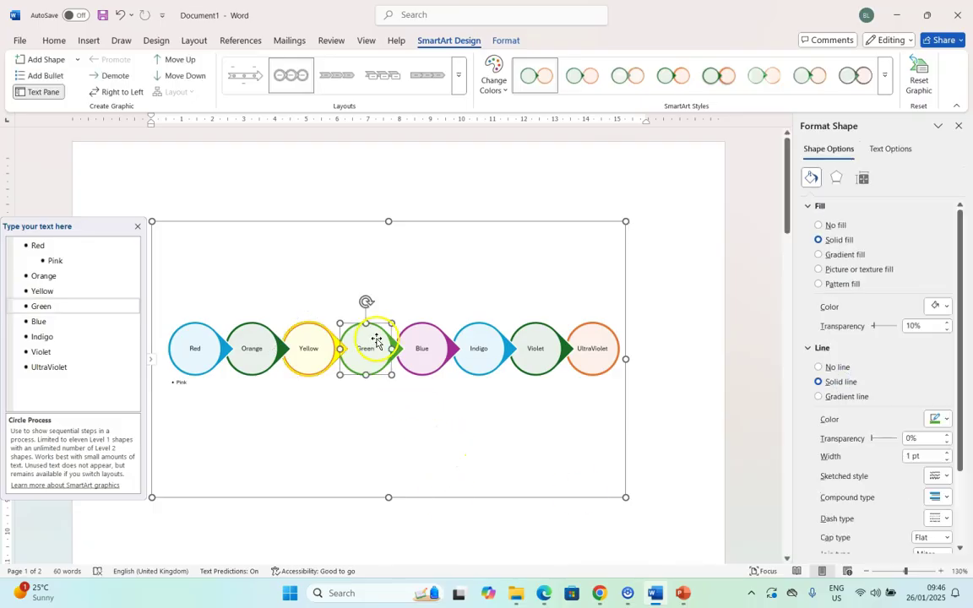
# - Fill the arrow between Blue and Indigo with blue
pyautogui.click(431, 345)
pyautogui.click(454, 349)
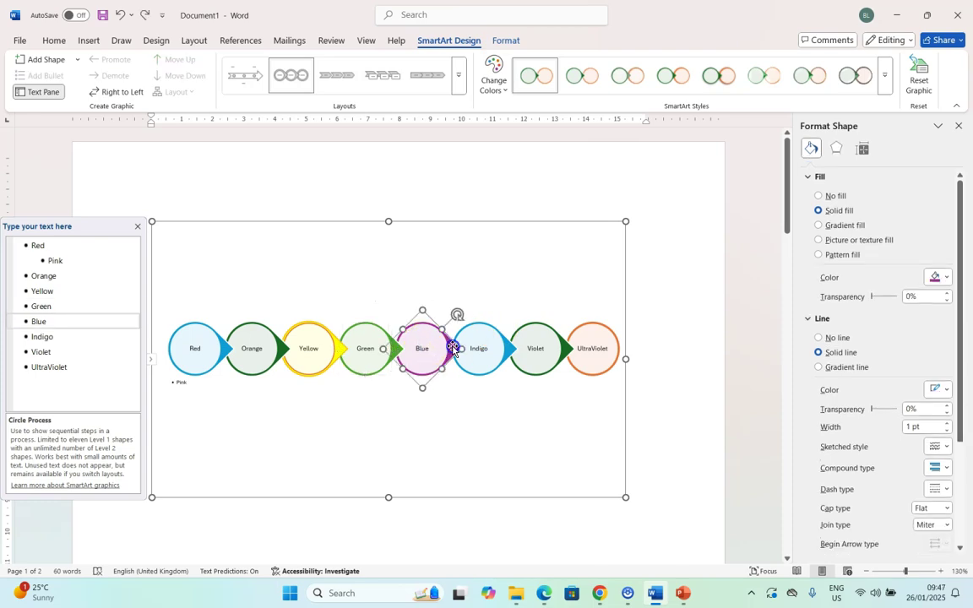
pyautogui.click(950, 280)
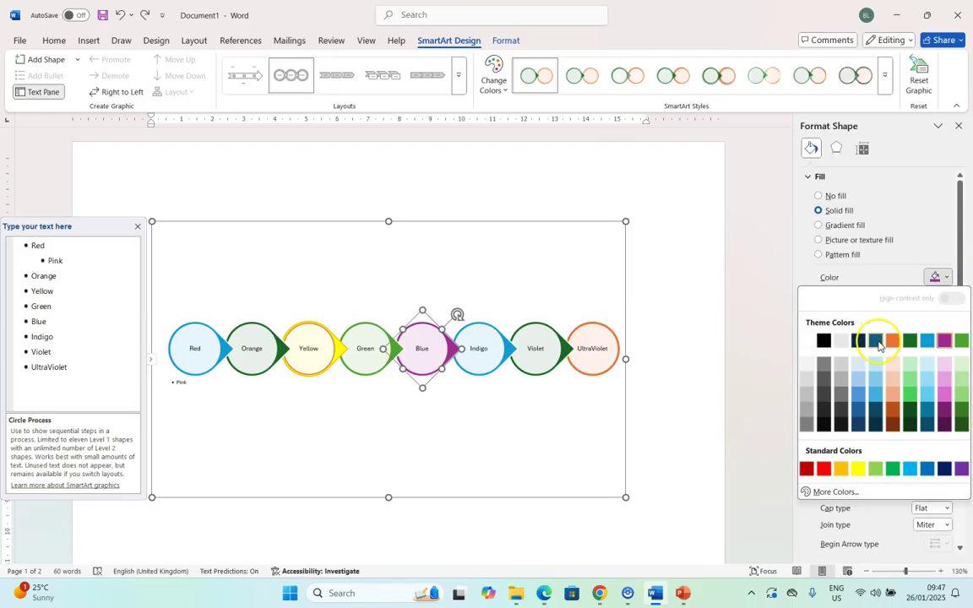
pyautogui.click(927, 468)
# - Set the Blue circle's outline colour to Dark Blue
pyautogui.click(423, 345)
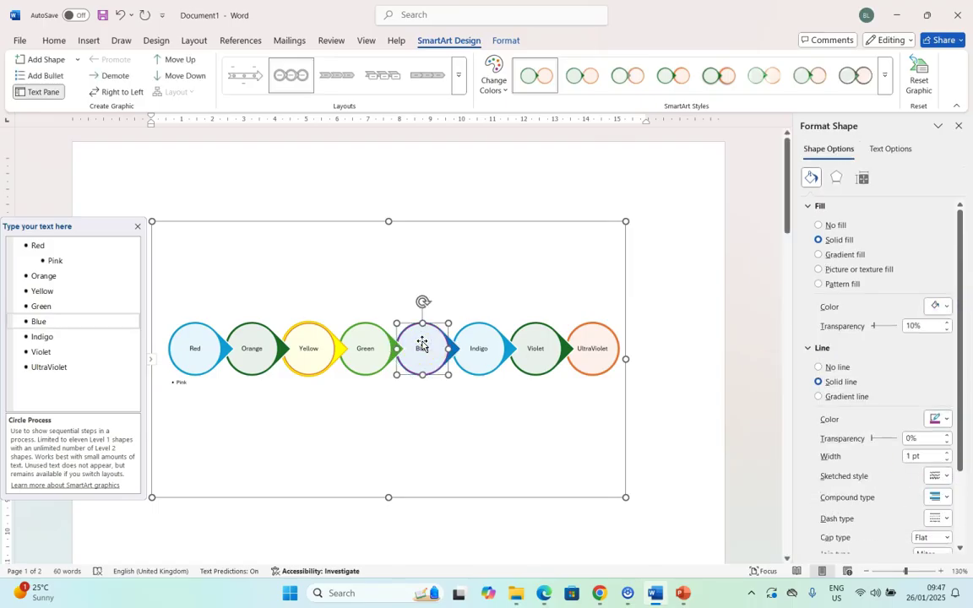
pyautogui.click(941, 420)
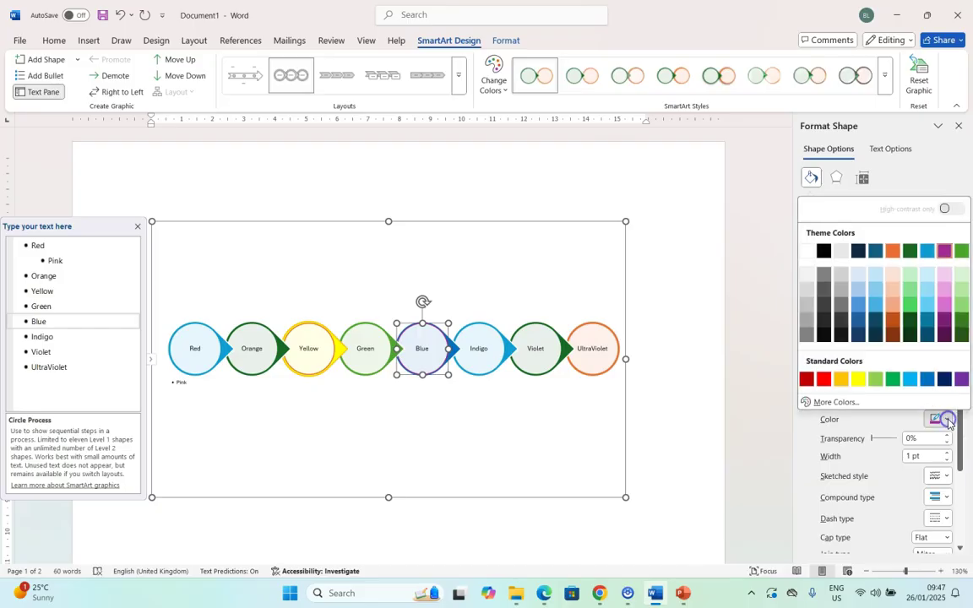
pyautogui.click(944, 382)
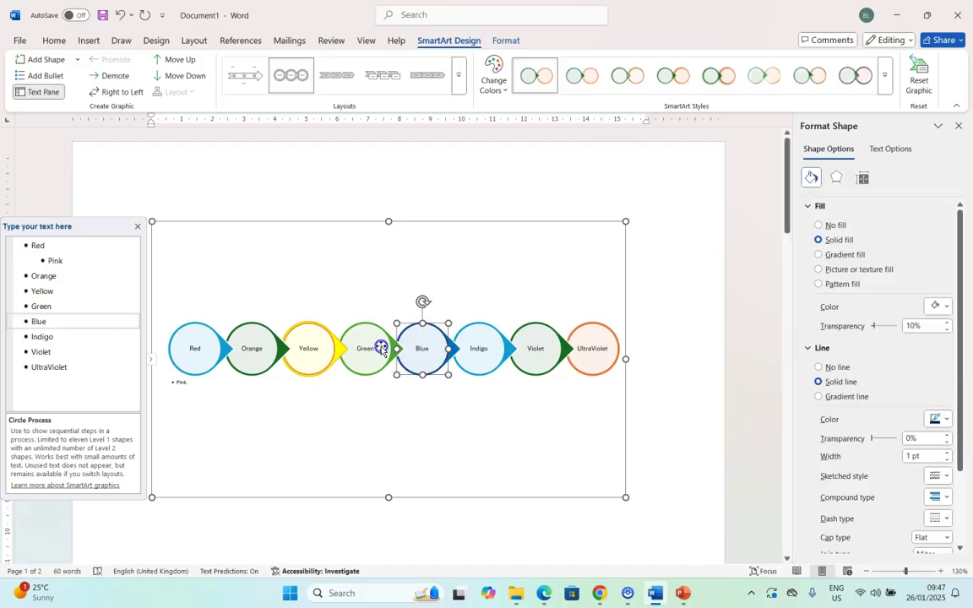
pyautogui.click(376, 346)
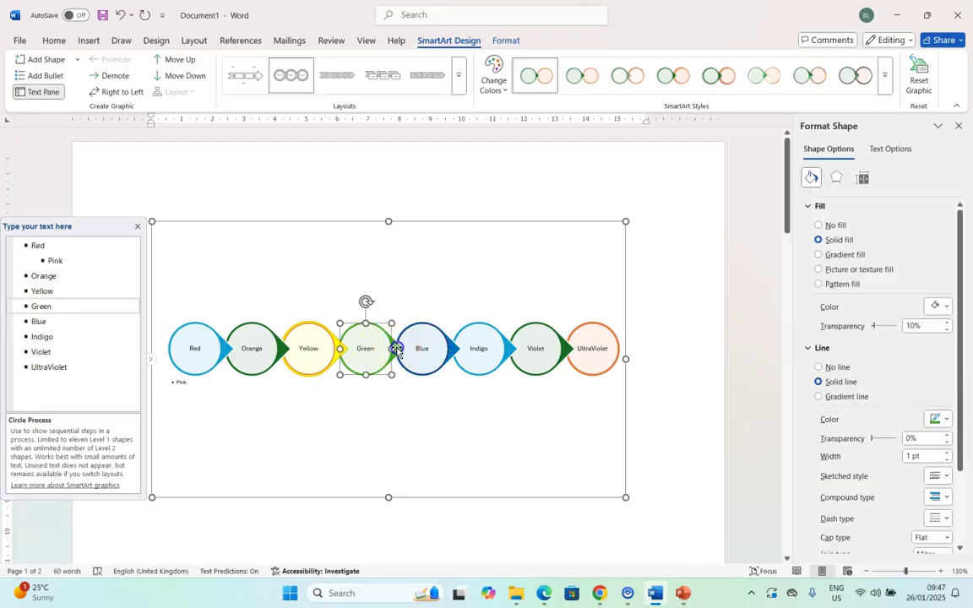
pyautogui.click(399, 350)
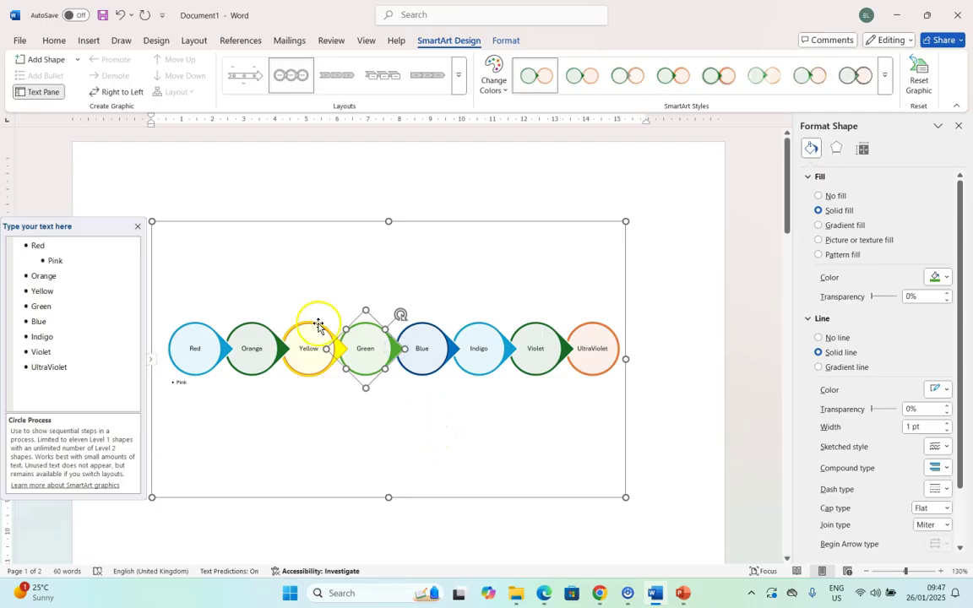
pyautogui.click(425, 163)
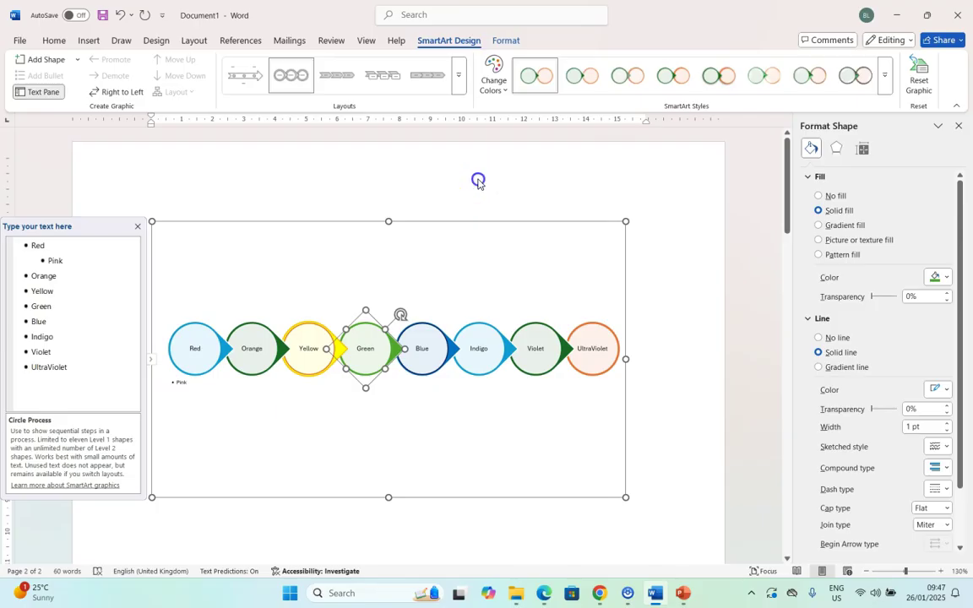
# - Select the entire Hardware/Software bulleted list on page 2 and cut it
pyautogui.click(714, 282)
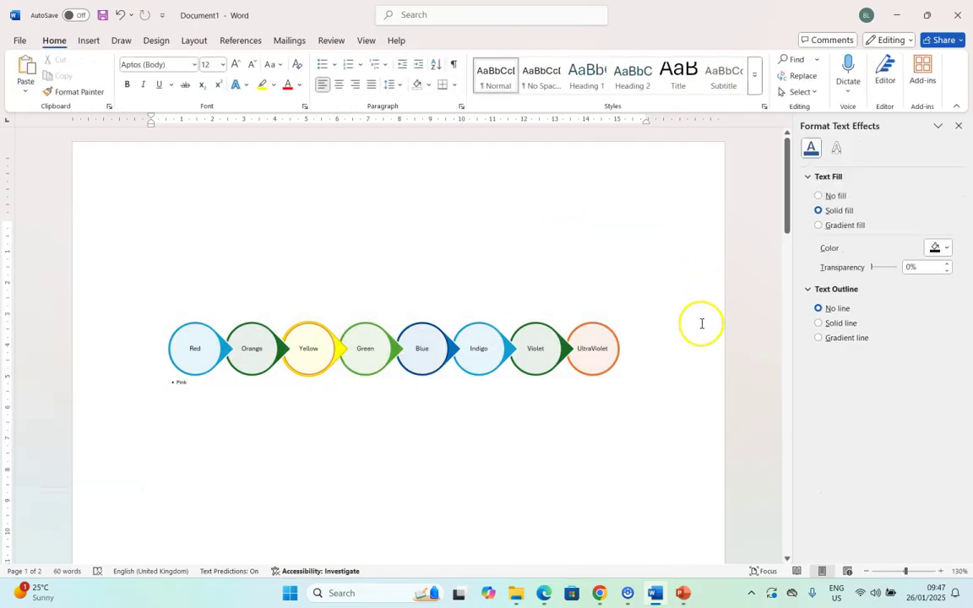
pyautogui.scroll(-10, 324, 301)
pyautogui.scroll(-5, 325, 301)
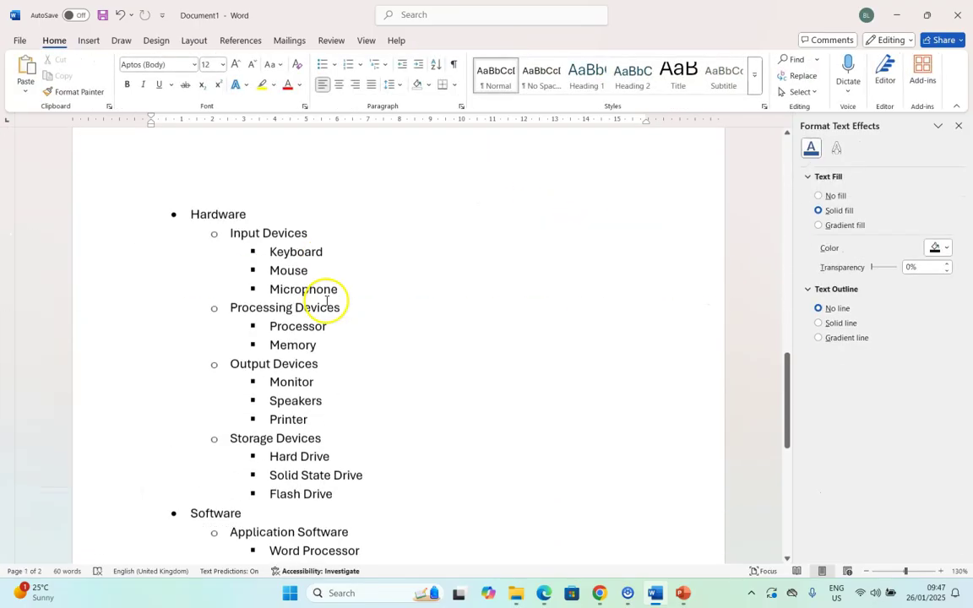
pyautogui.scroll(-5, 433, 304)
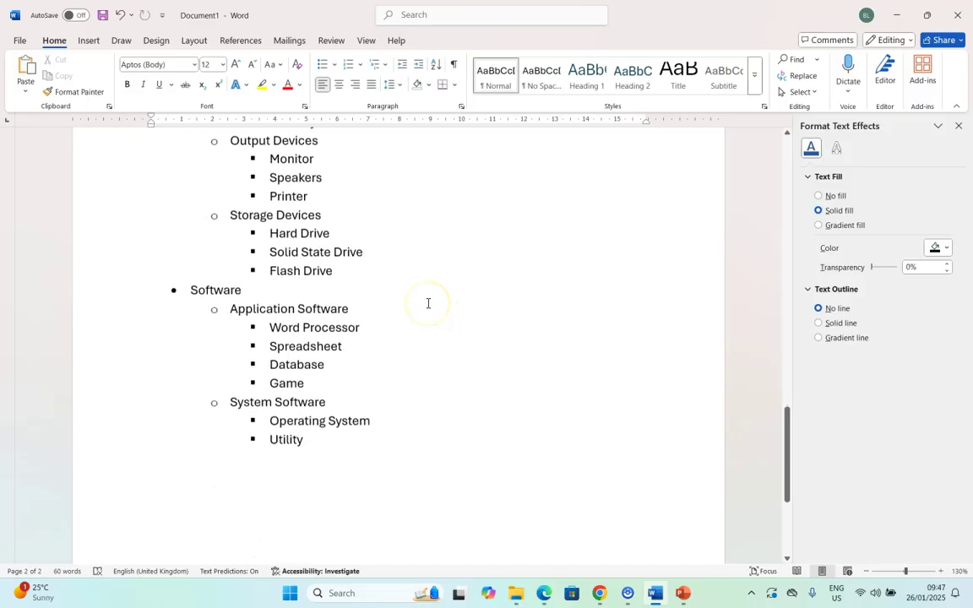
pyautogui.moveTo(330, 392); pyautogui.dragTo(198, 386)
pyautogui.hotkey('ctrl', 'c')
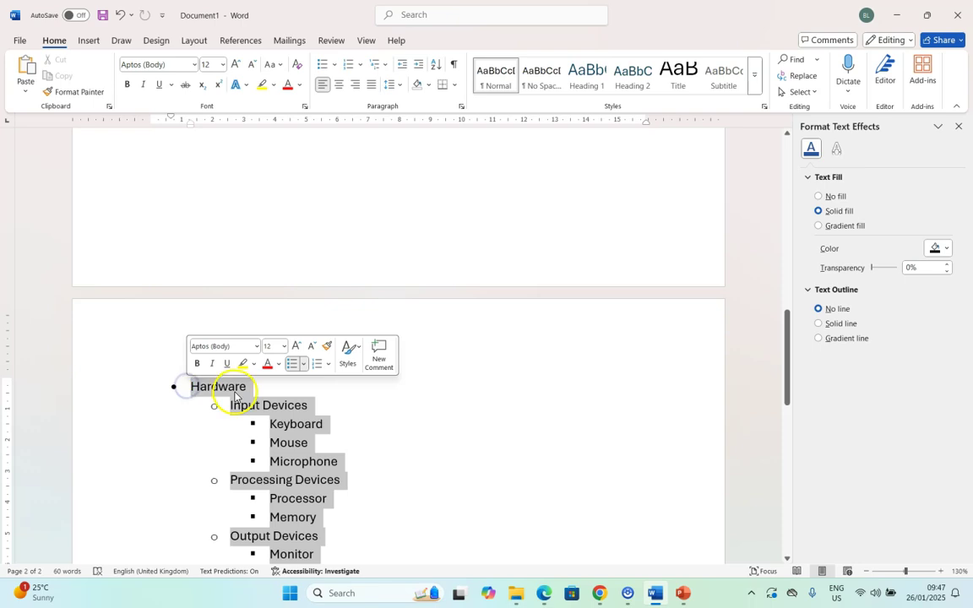
pyautogui.rightClick(235, 388)
pyautogui.click(266, 113)
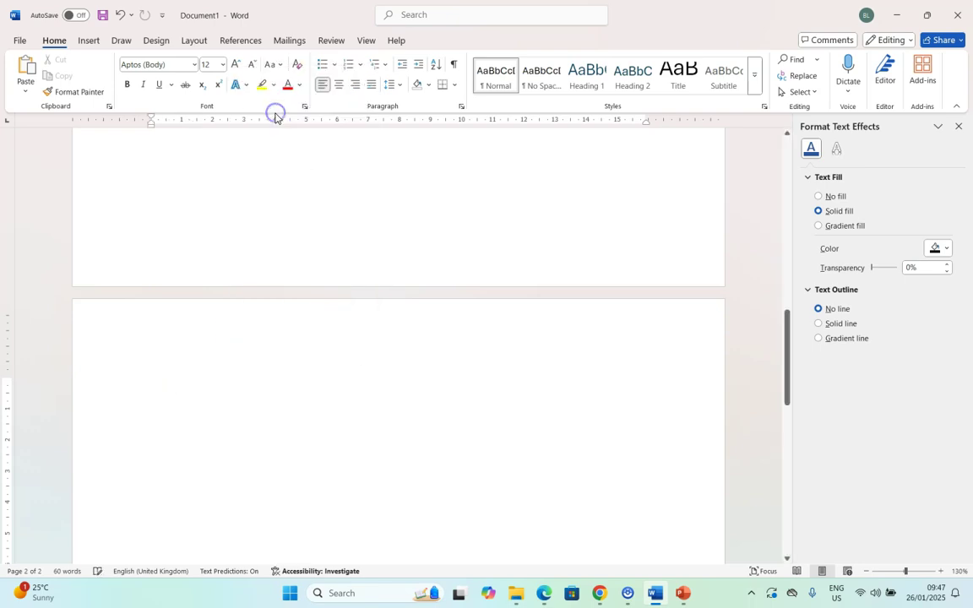
# - Insert a Hierarchy SmartArt, clear its placeholder bullets, and paste the Hardware/Software list in
pyautogui.click(88, 40)
pyautogui.click(275, 71)
pyautogui.click(313, 249)
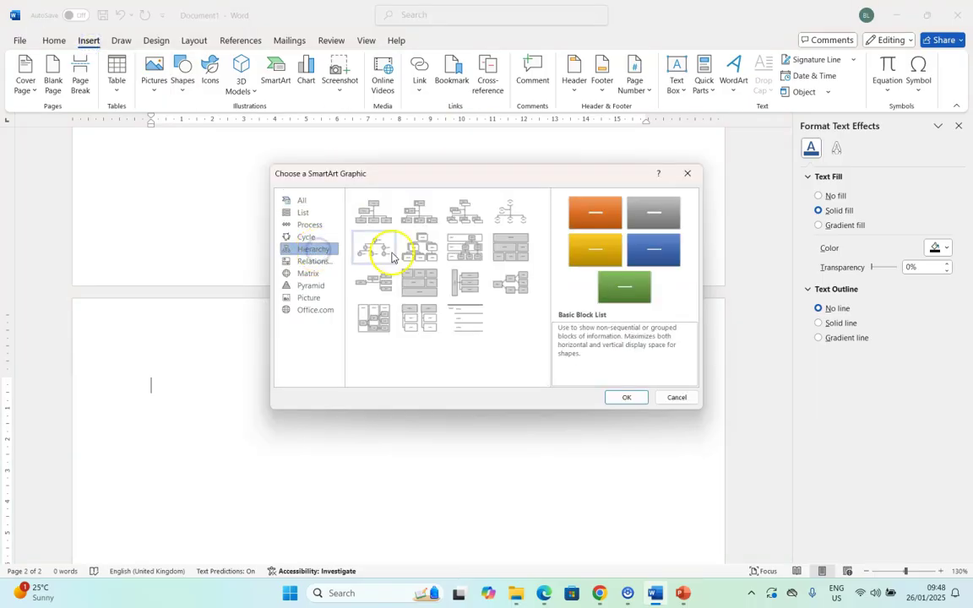
pyautogui.doubleClick(420, 249)
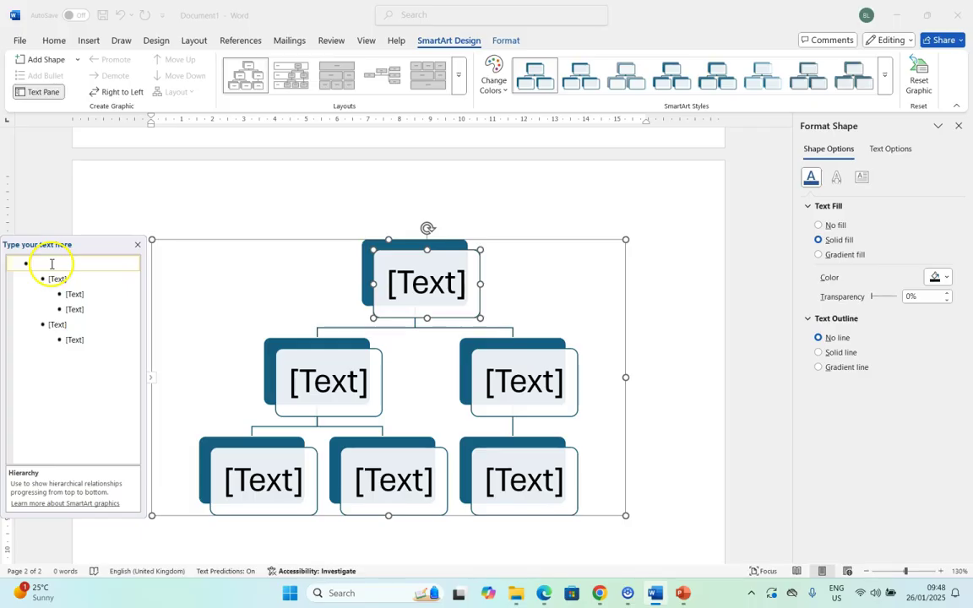
pyautogui.press('Delete')
pyautogui.press('Delete')
pyautogui.press('Delete')
pyautogui.press('Delete')
pyautogui.press('Delete')
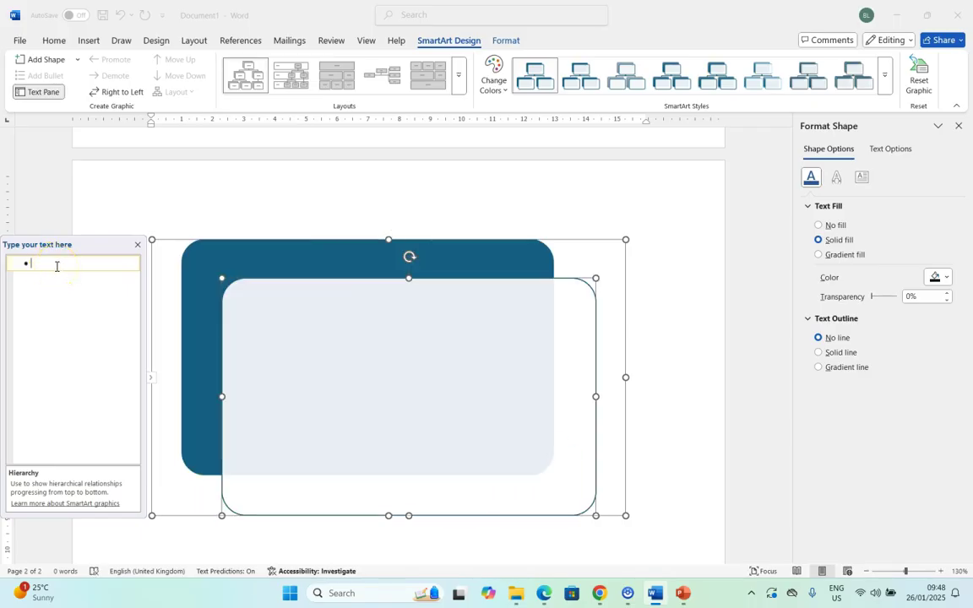
pyautogui.hotkey('ctrl', 'v')
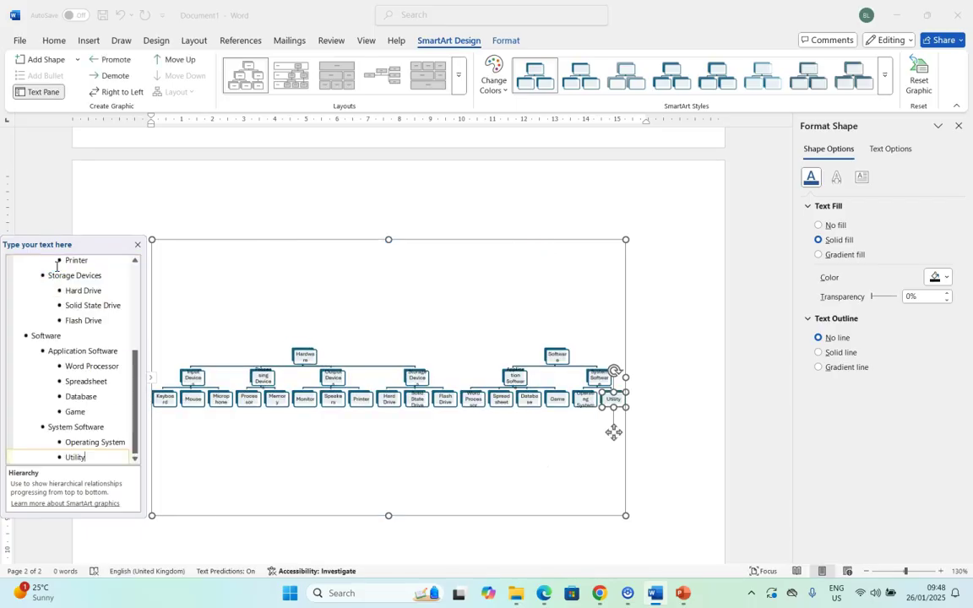
# - Drag the side handles of the Hardware and Software boxes until their labels fit
pyautogui.moveTo(134, 387); pyautogui.dragTo(134, 288)
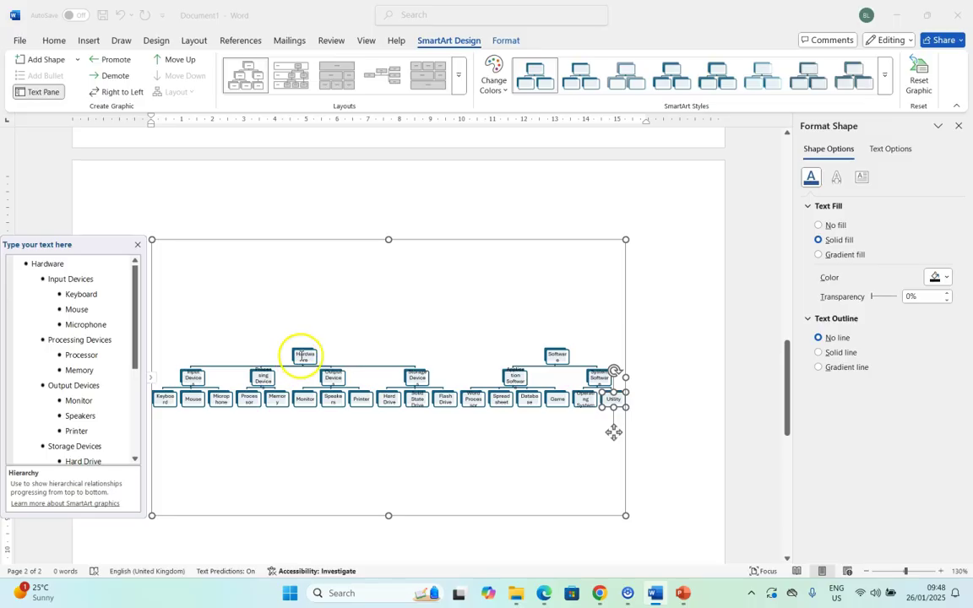
pyautogui.click(304, 356)
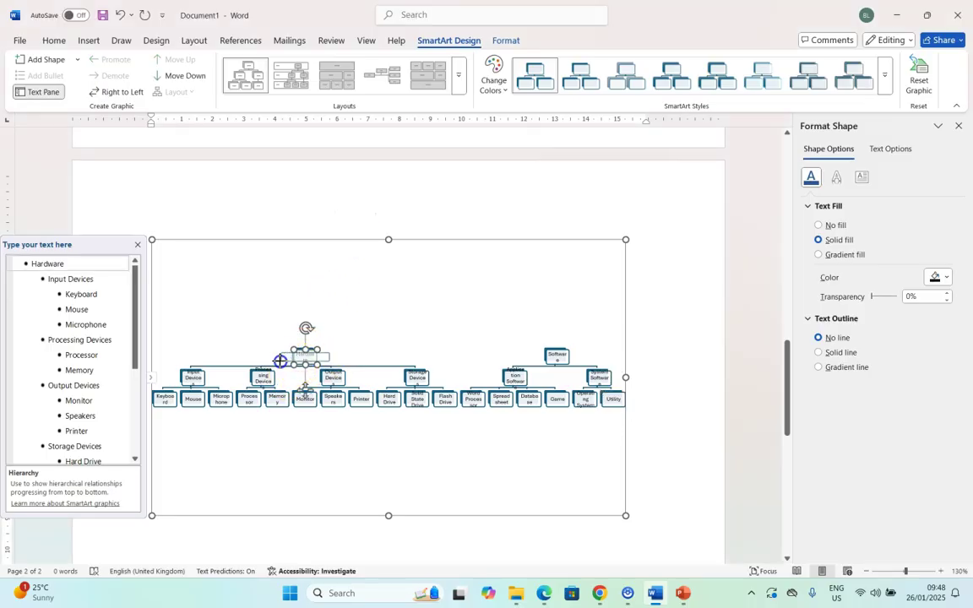
pyautogui.moveTo(280, 361); pyautogui.dragTo(282, 358)
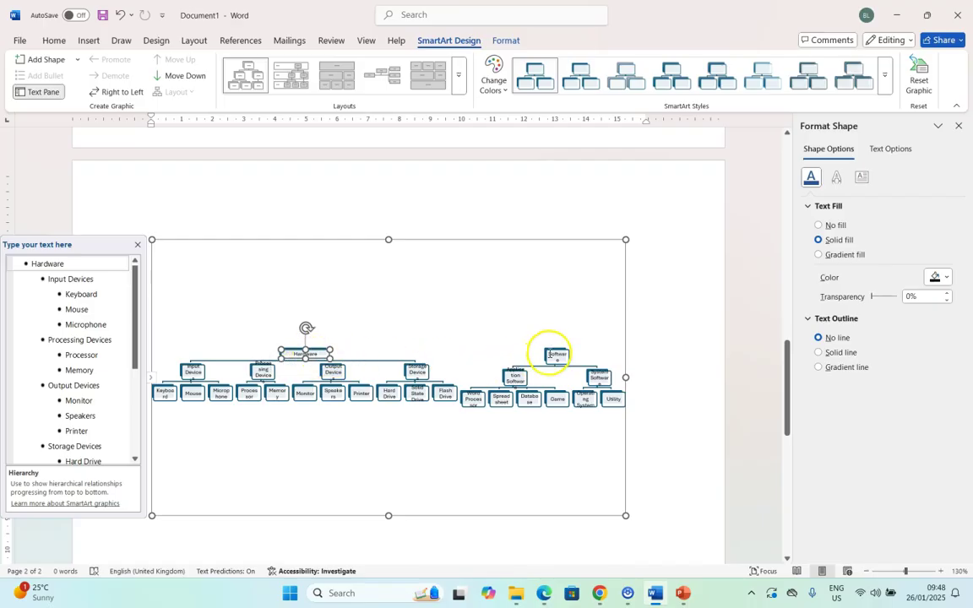
pyautogui.click(550, 355)
pyautogui.moveTo(526, 358); pyautogui.dragTo(544, 365)
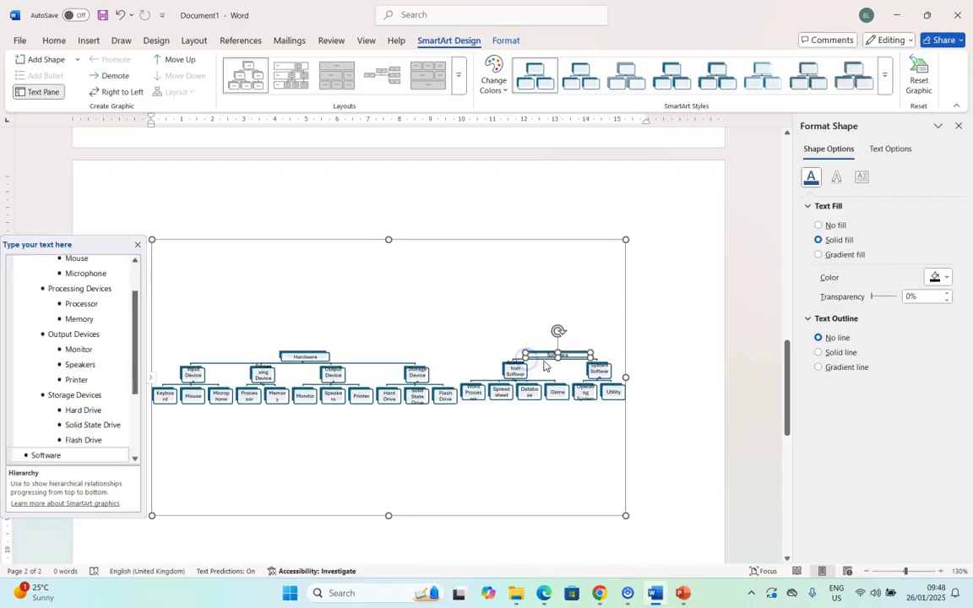
pyautogui.click(306, 350)
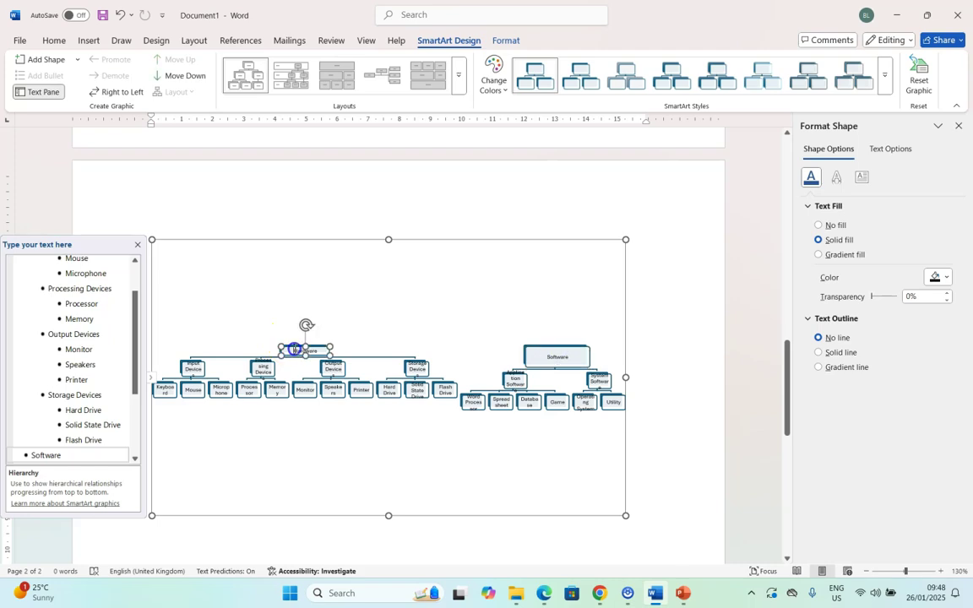
pyautogui.moveTo(305, 351)
pyautogui.mouseDown()
pyautogui.moveTo(305, 338)
pyautogui.moveTo(295, 366)
pyautogui.mouseUp()
pyautogui.click(249, 399)
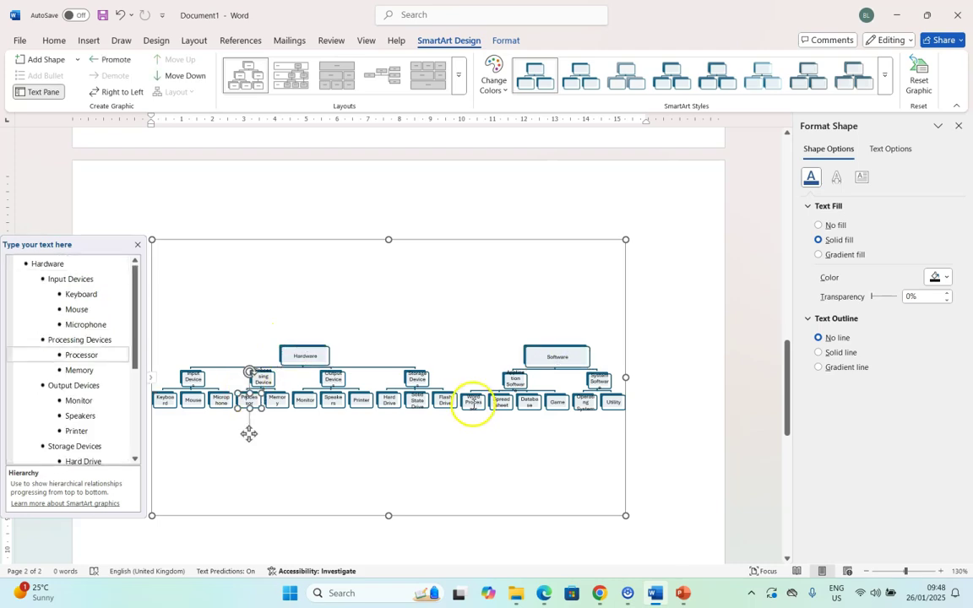
pyautogui.click(502, 402)
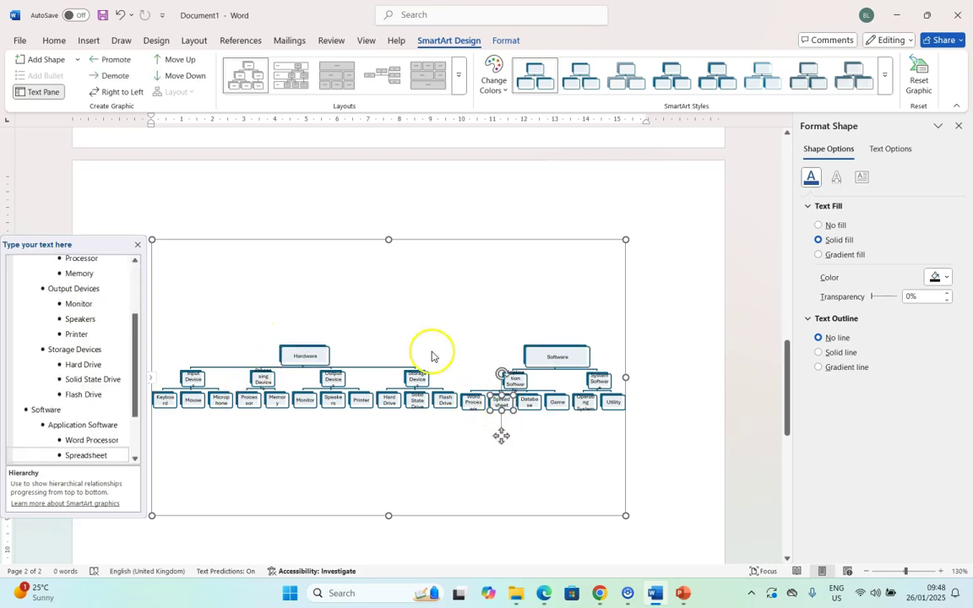
# - Promote Spreadsheet twice, then demote it so it sits under Application Software beside Word Processor
pyautogui.click(117, 61)
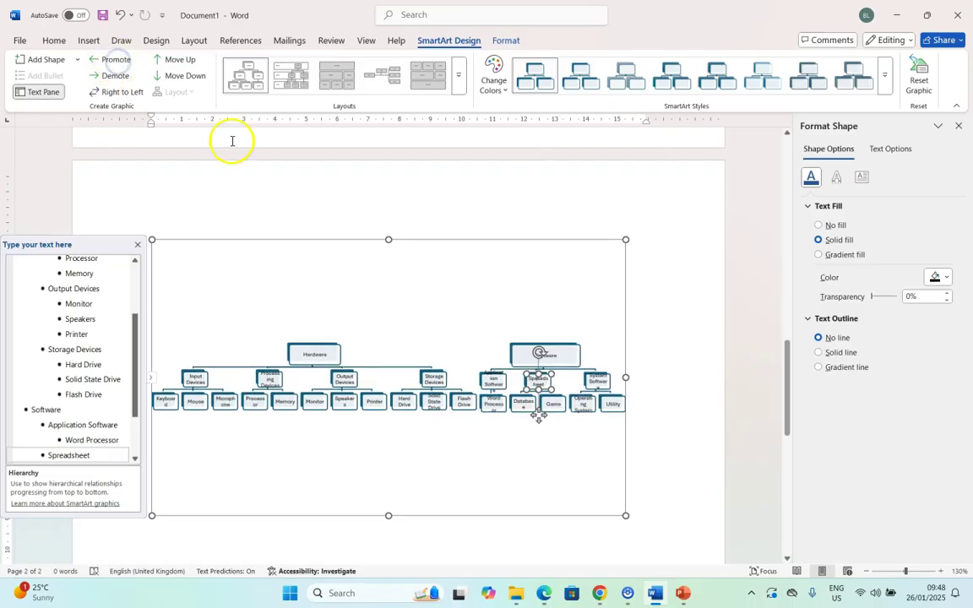
pyautogui.click(110, 60)
pyautogui.click(114, 76)
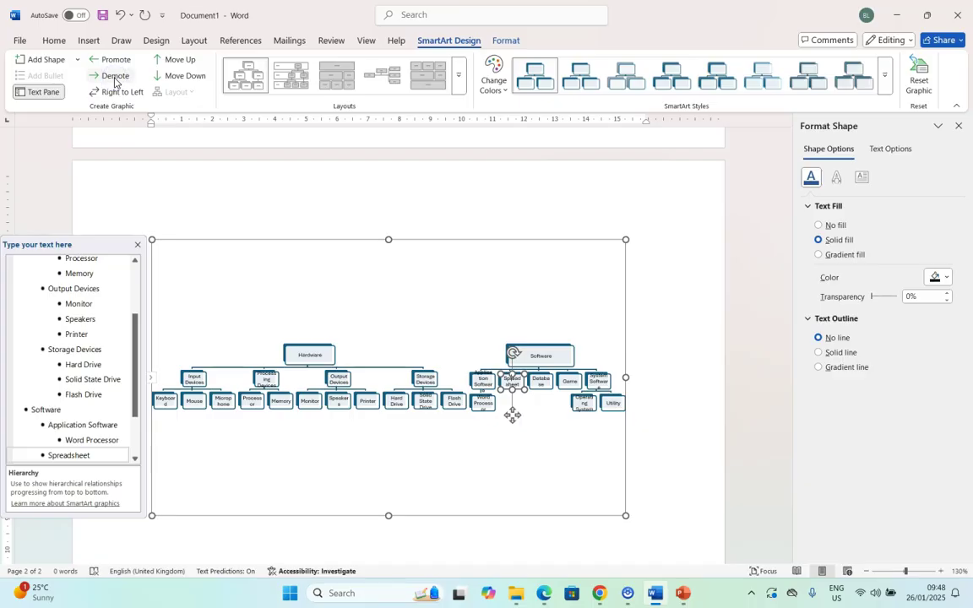
pyautogui.click(115, 77)
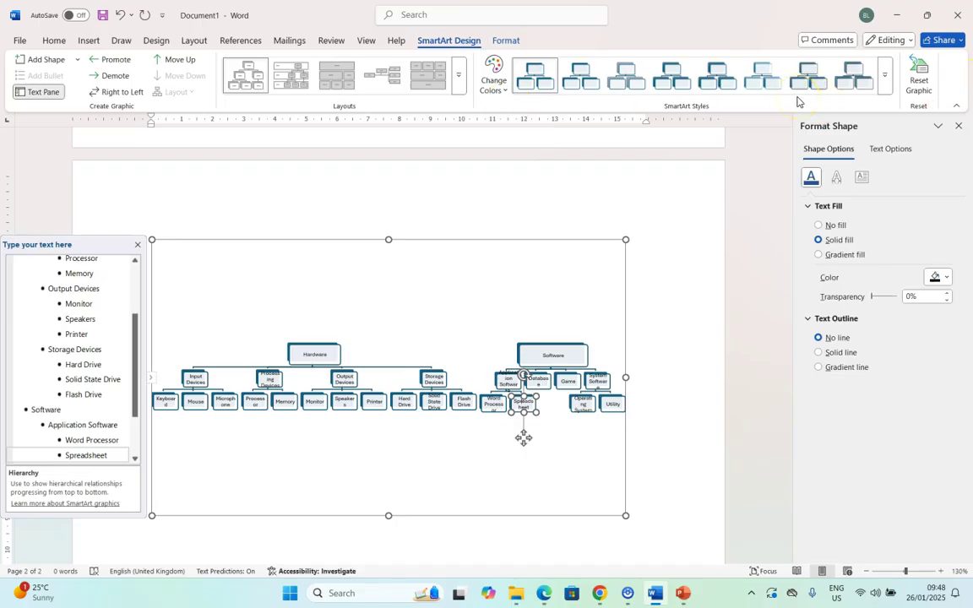
pyautogui.click(366, 260)
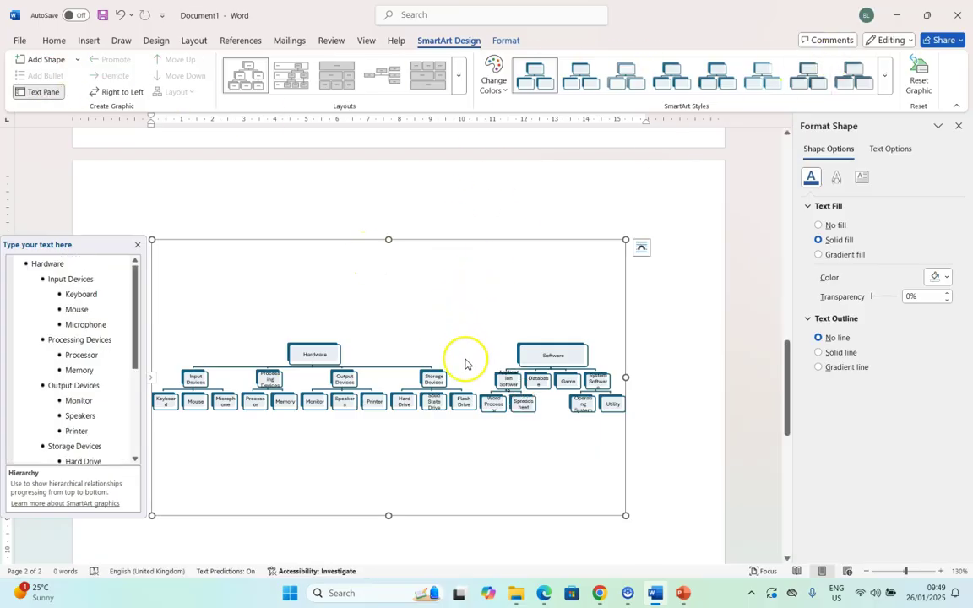
# - Select the Storage Devices box and show its Format tools
pyautogui.click(435, 378)
pyautogui.click(506, 39)
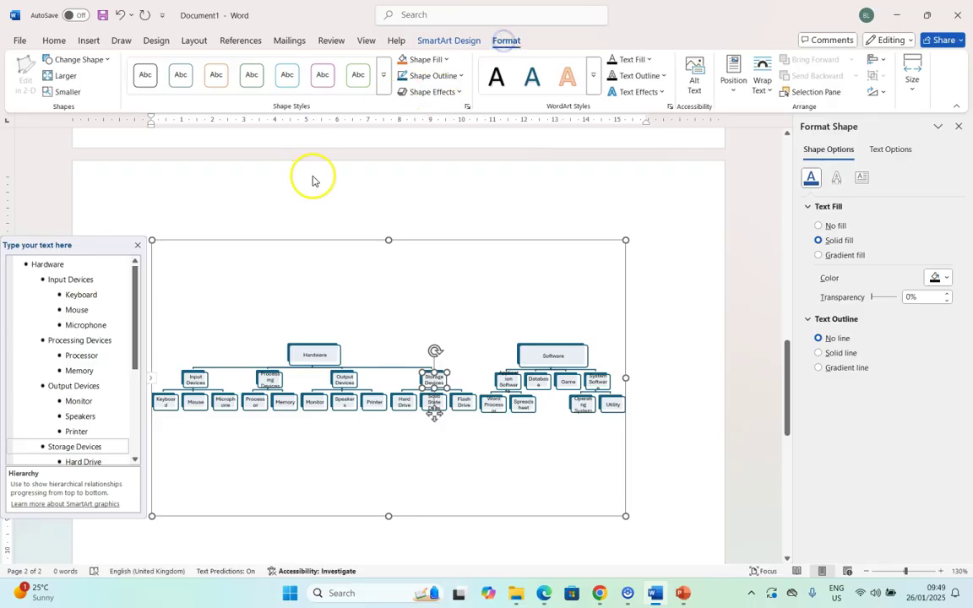